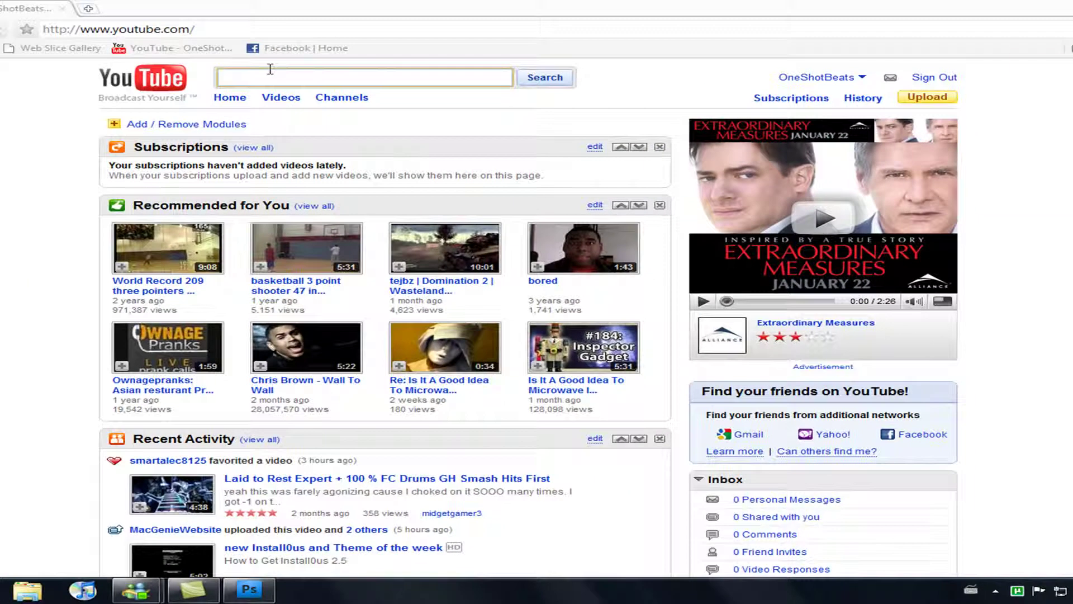
# Step: Search YouTube for 'flow' and scroll through the iceflow results
pyautogui.write('flow')
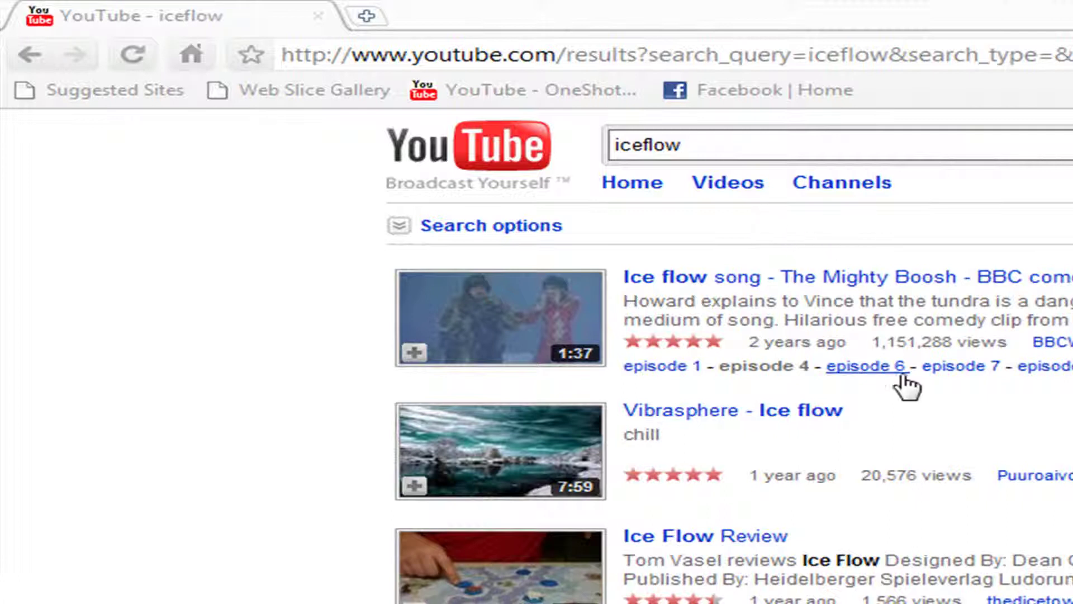
pyautogui.scroll(-10, 911, 386)
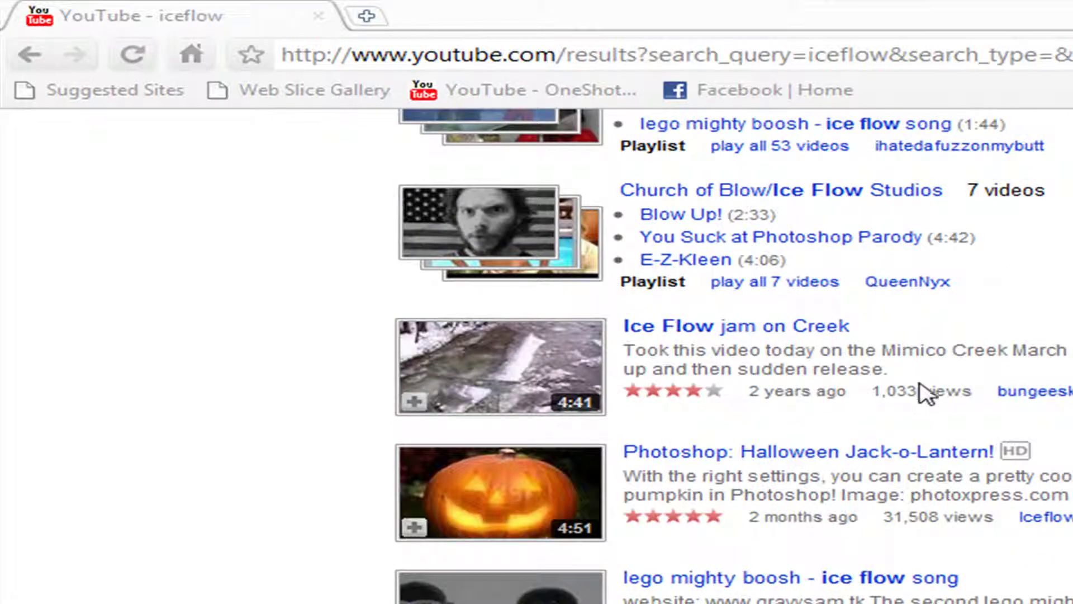
pyautogui.scroll(10, 933, 397)
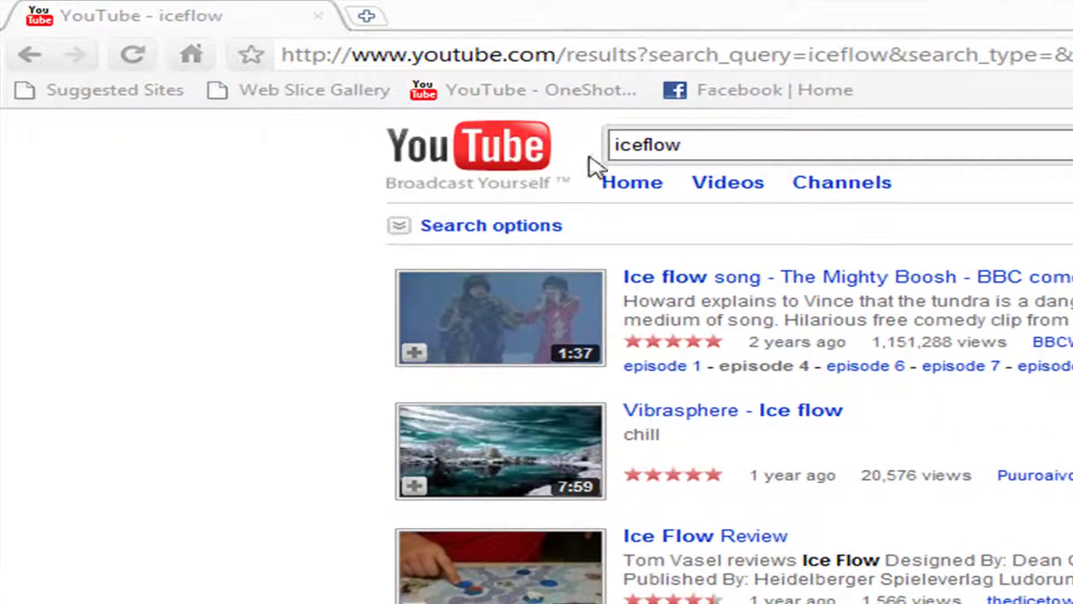
# Step: Return to the Aqua Sphere Effect tutorial, play it briefly, then minimise the browser
pyautogui.click(31, 56)
pyautogui.click(30, 57)
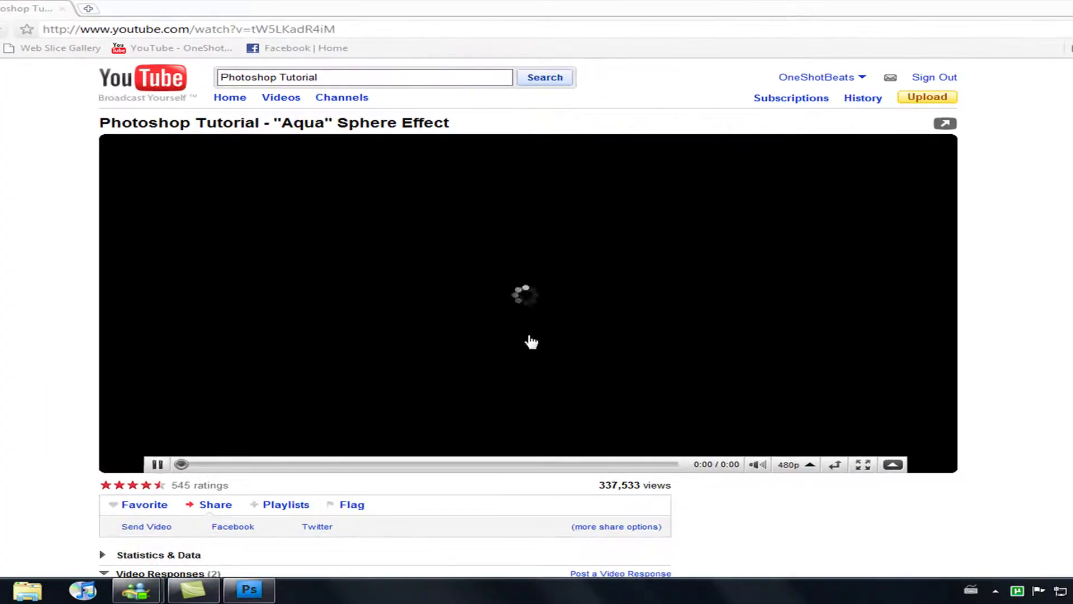
pyautogui.click(1060, 11)
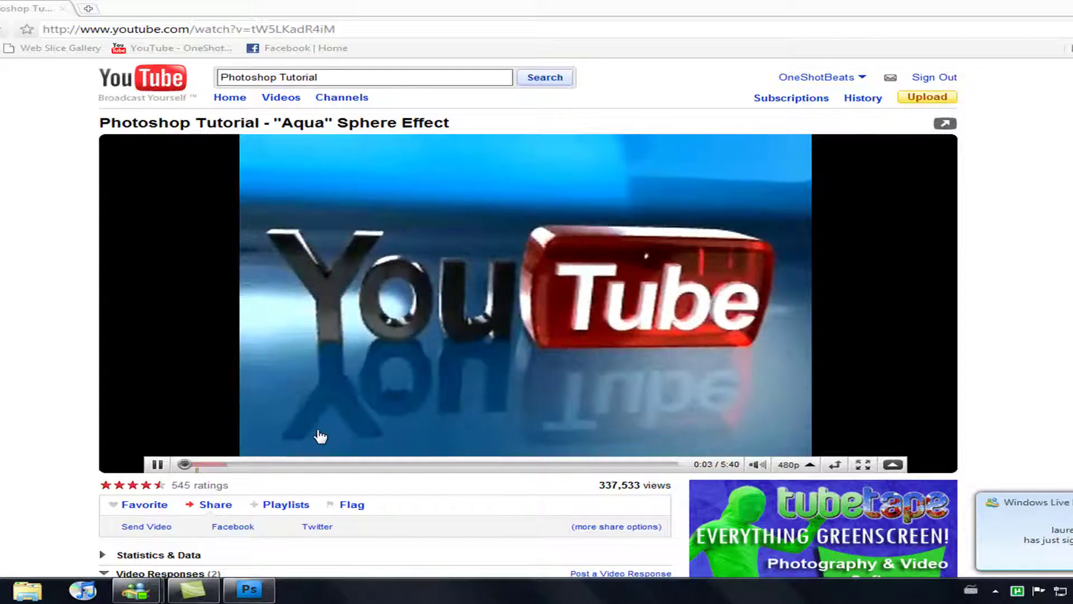
pyautogui.click(349, 382)
pyautogui.click(1061, 11)
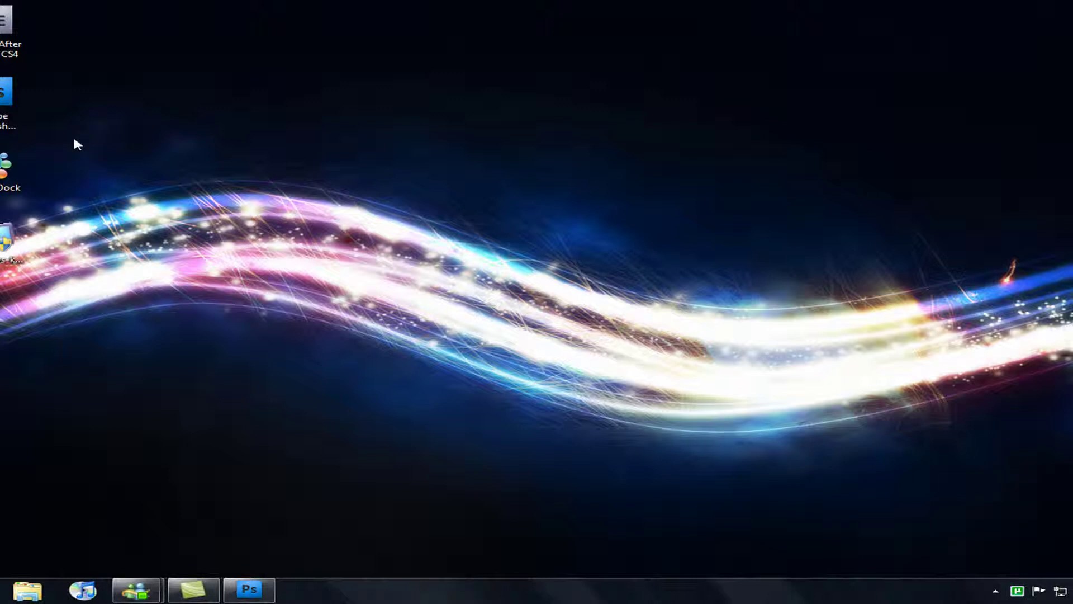
# Step: Bring Photoshop back and create a new white 300 × 120 cm document, Untitled-2
pyautogui.click(265, 591)
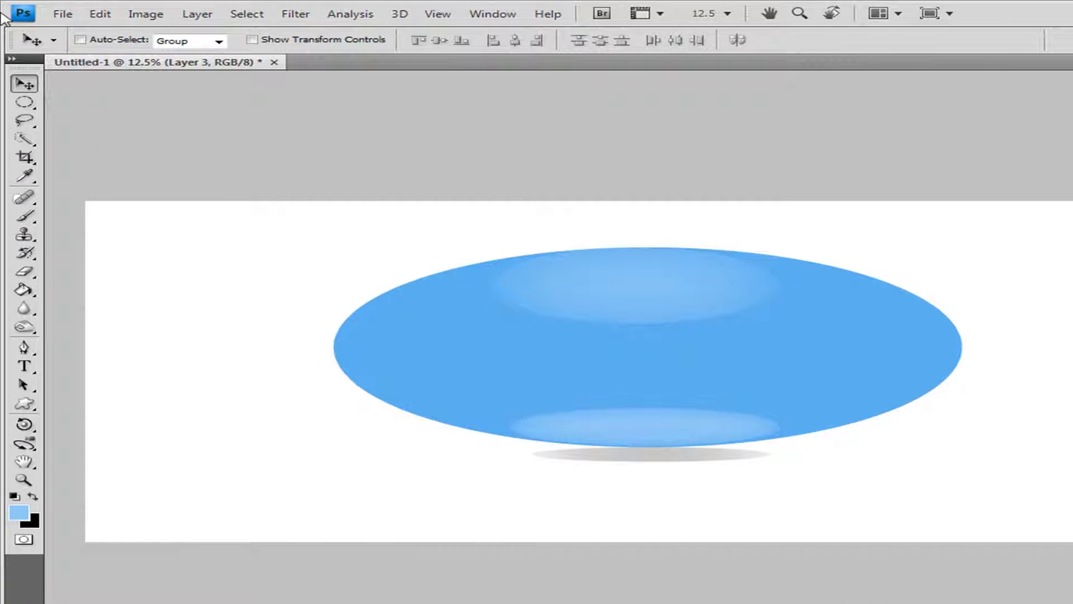
pyautogui.click(63, 16)
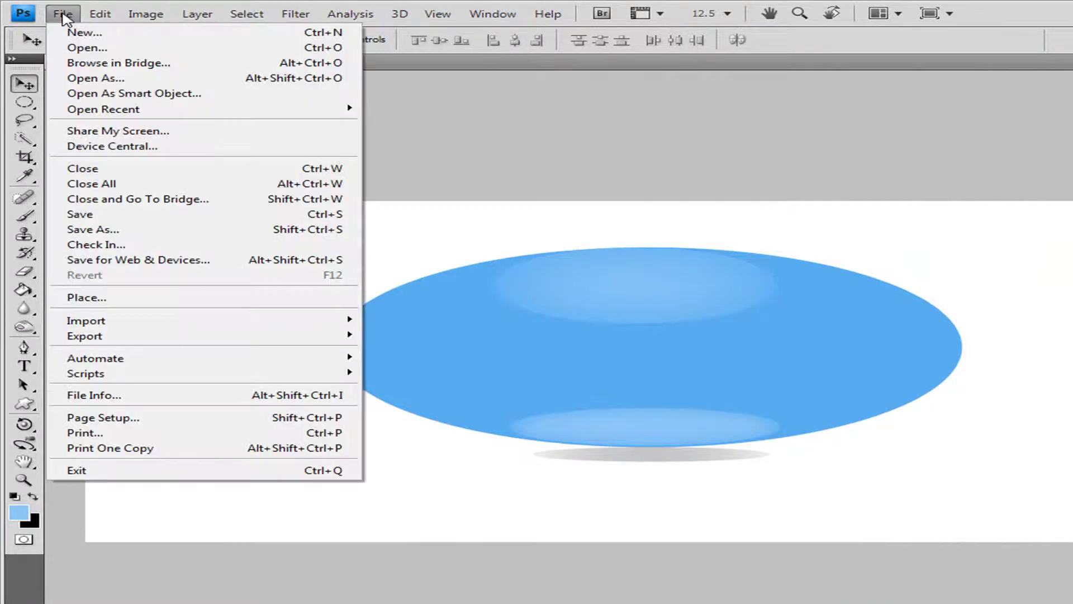
pyautogui.click(67, 29)
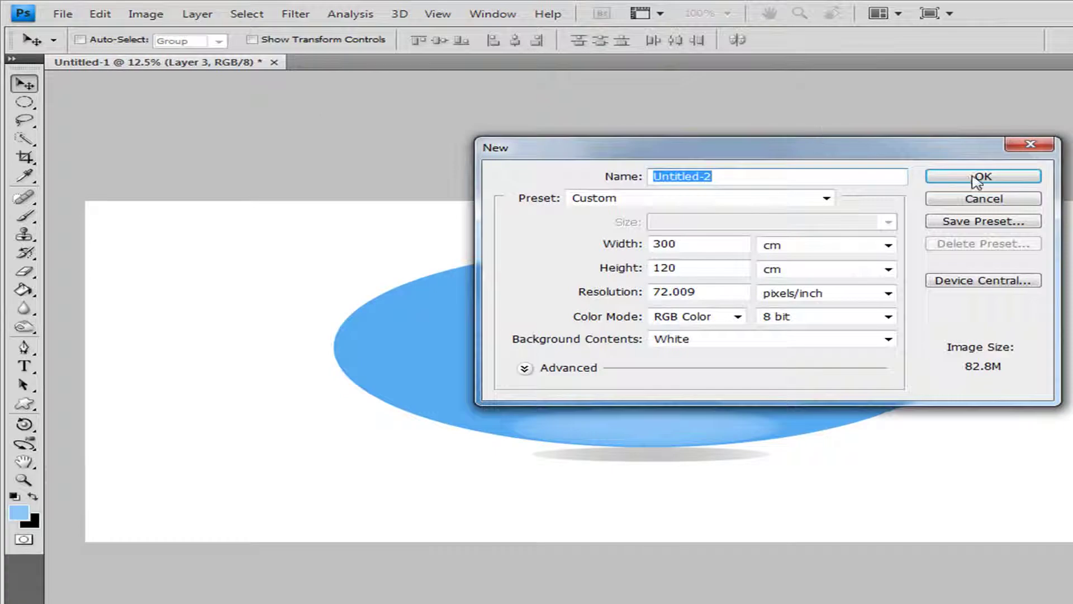
pyautogui.click(979, 178)
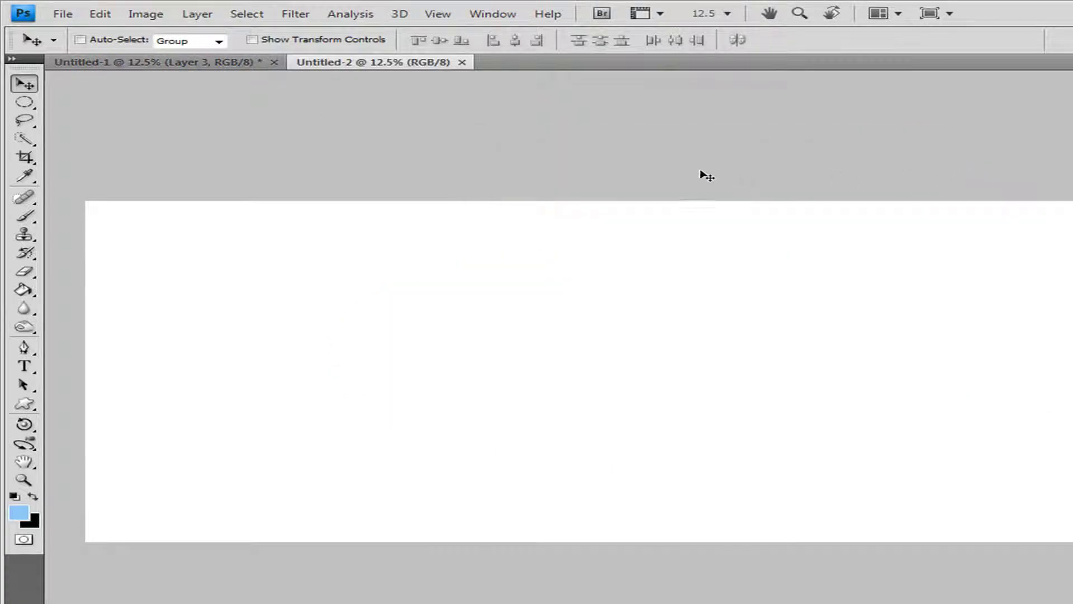
# Step: Fill an elliptical selection in the canvas centre with a light blue
pyautogui.click(27, 105)
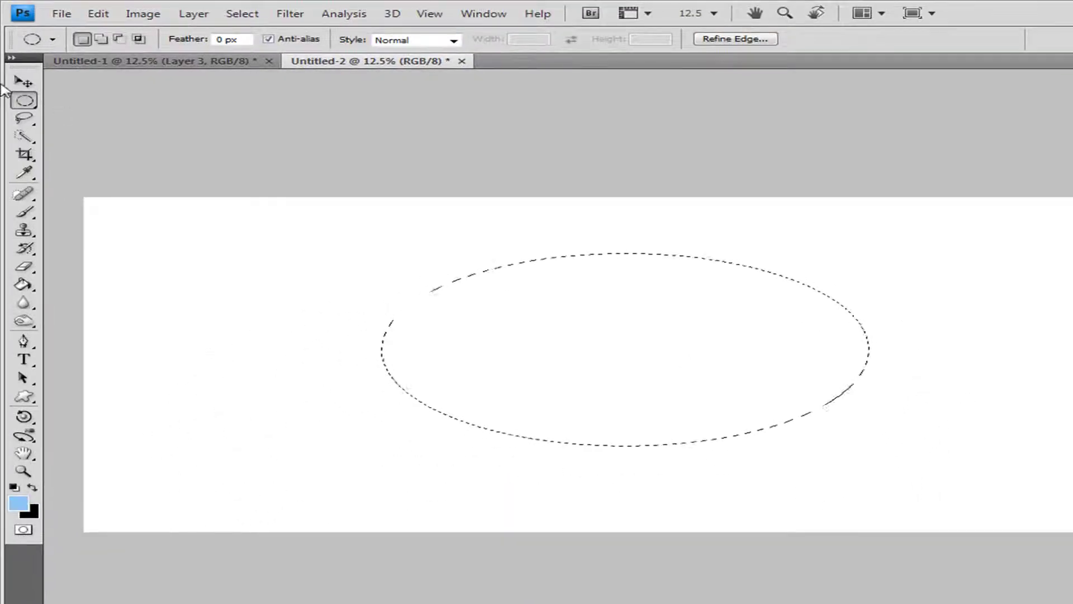
pyautogui.click(23, 82)
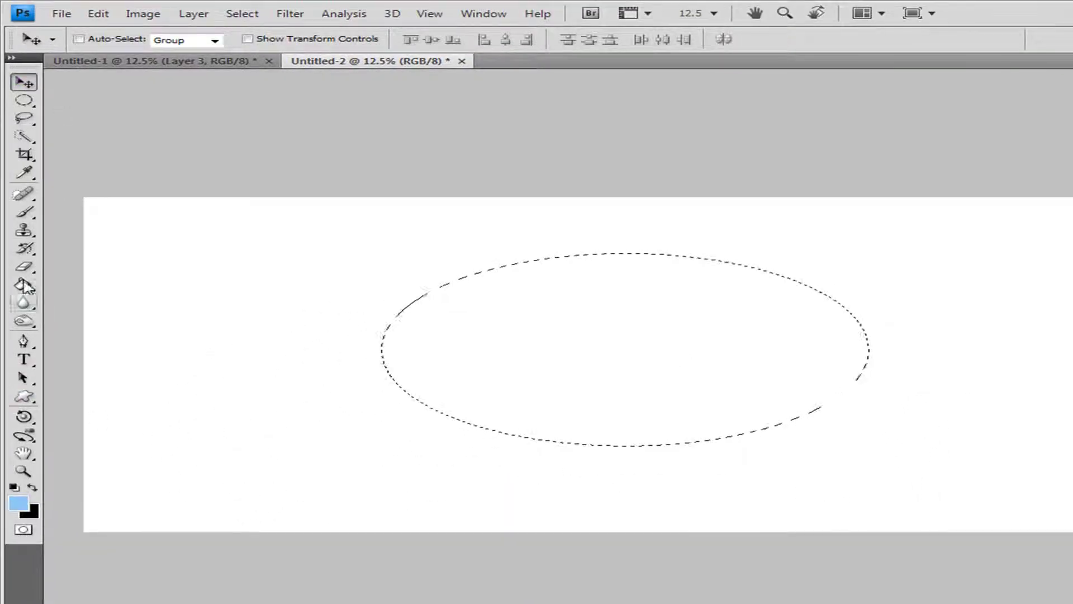
pyautogui.click(21, 505)
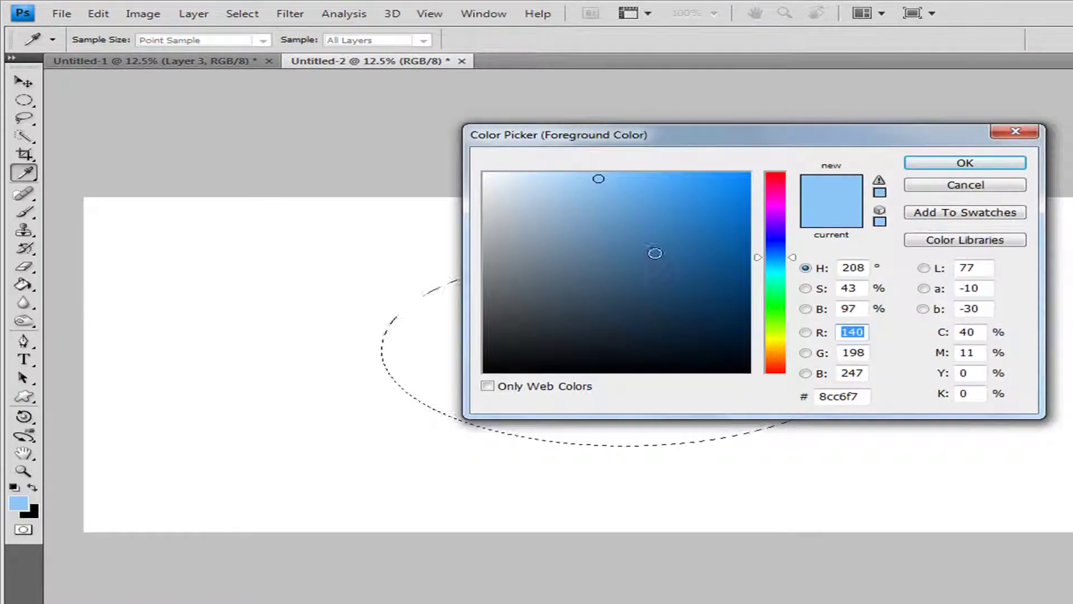
pyautogui.click(966, 163)
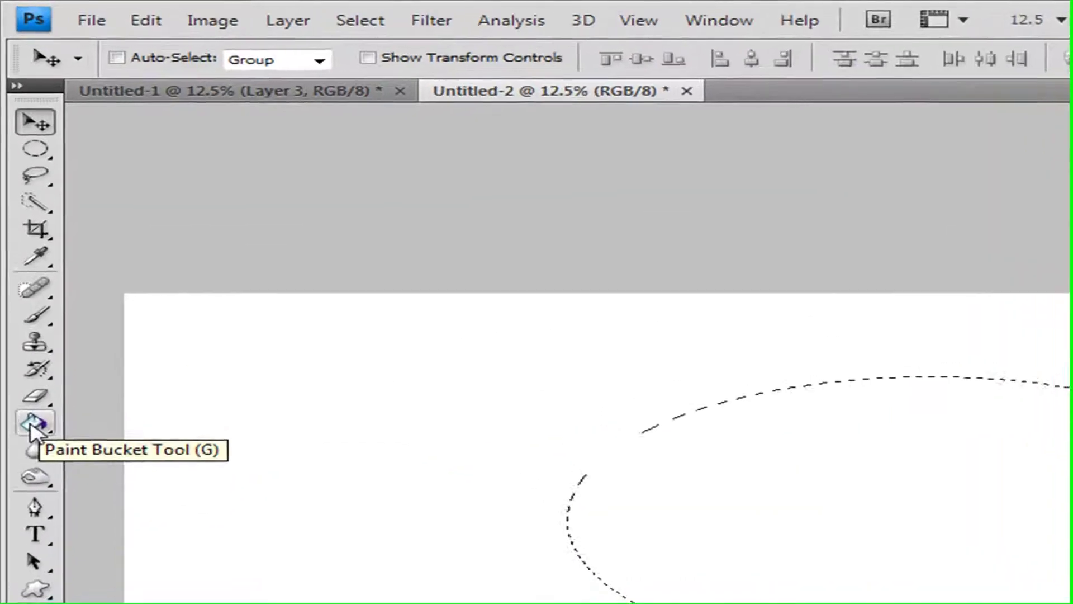
pyautogui.click(32, 425)
pyautogui.click(803, 507)
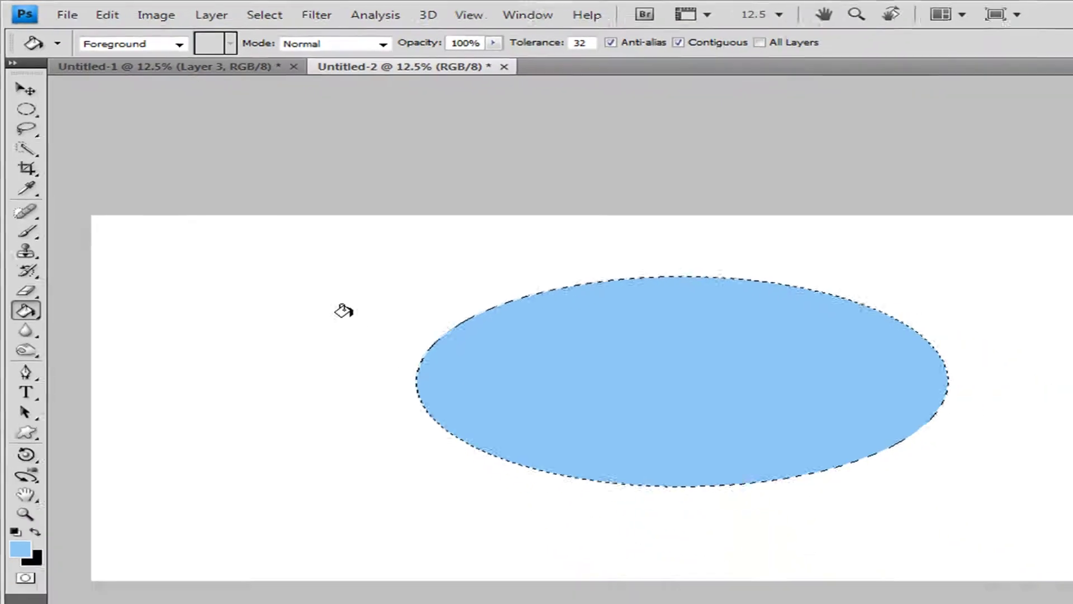
# Step: Refill the oval with the deeper aqua blue #51aaf6
pyautogui.click(19, 514)
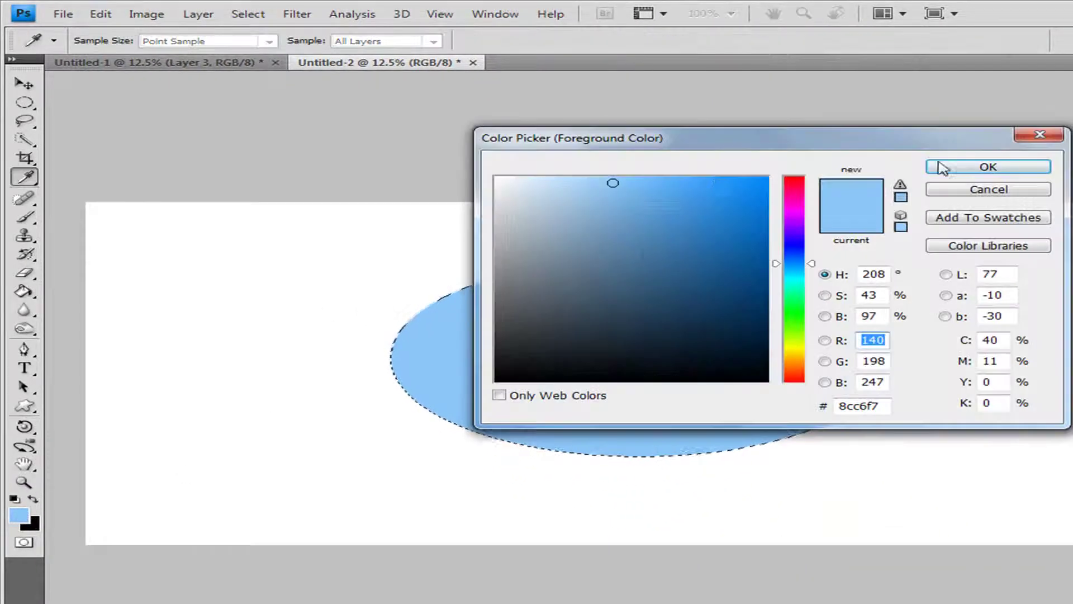
pyautogui.click(678, 183)
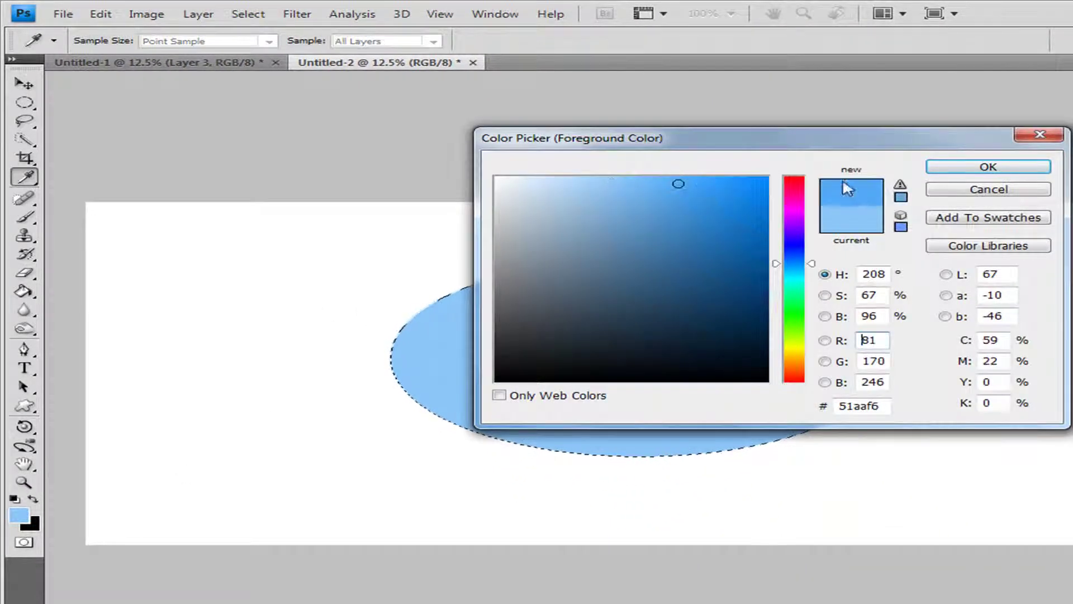
pyautogui.click(947, 168)
pyautogui.click(657, 344)
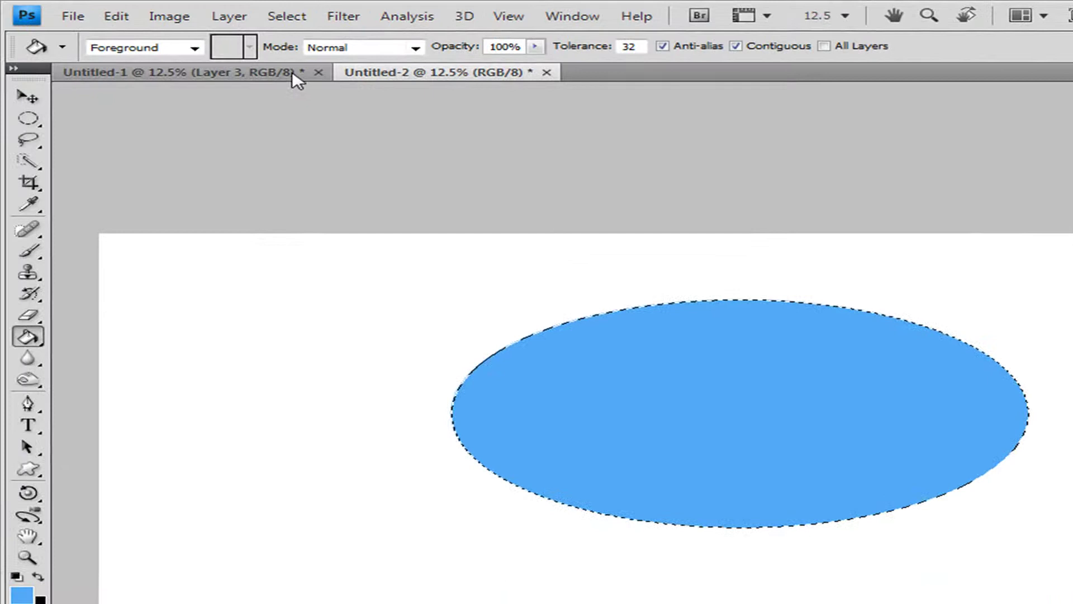
pyautogui.click(293, 74)
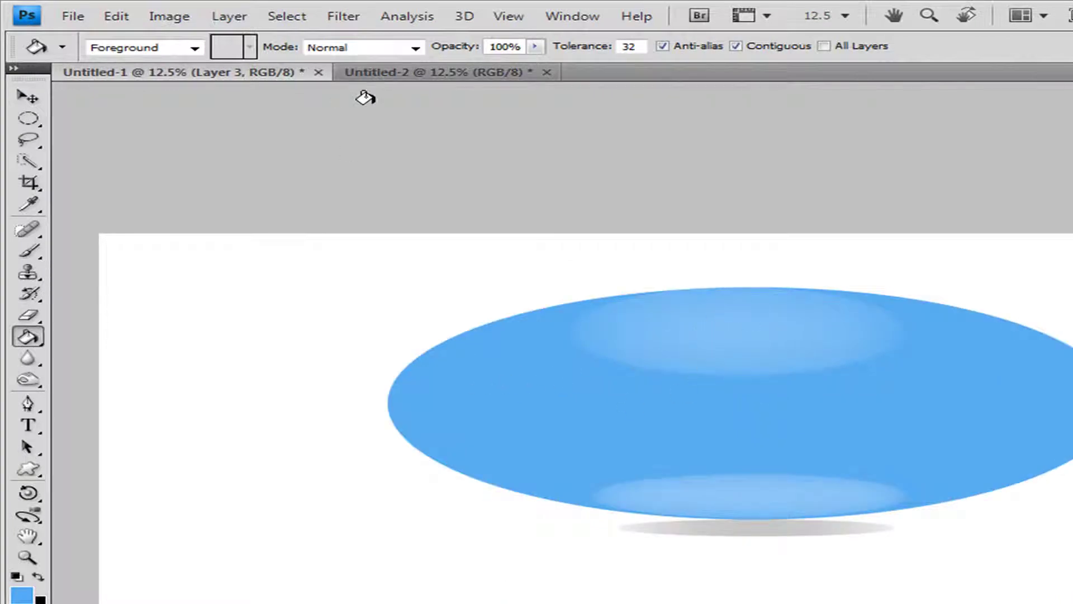
pyautogui.click(364, 75)
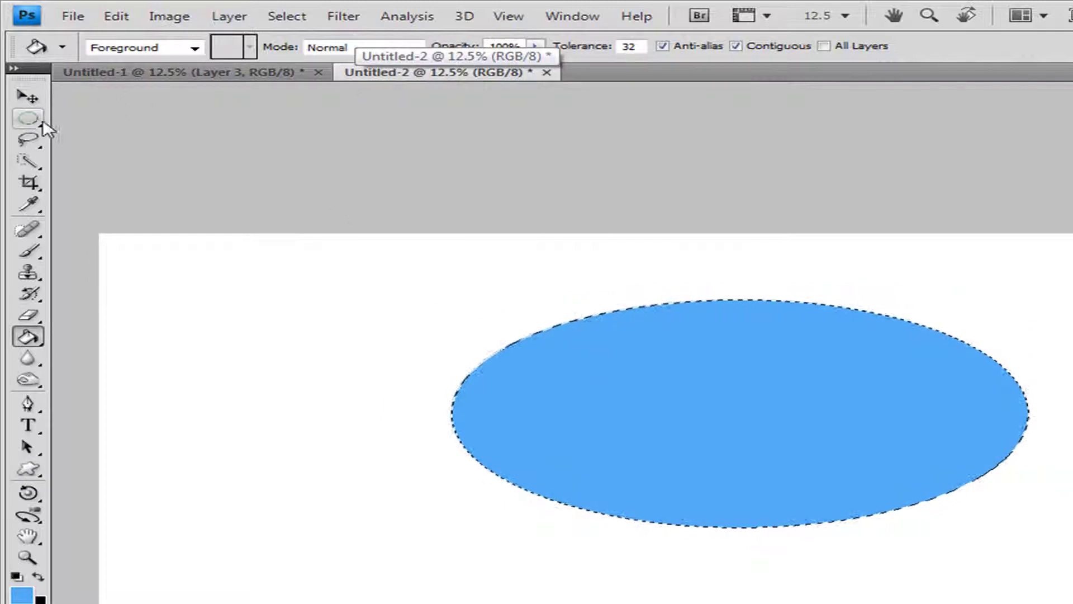
pyautogui.click(287, 16)
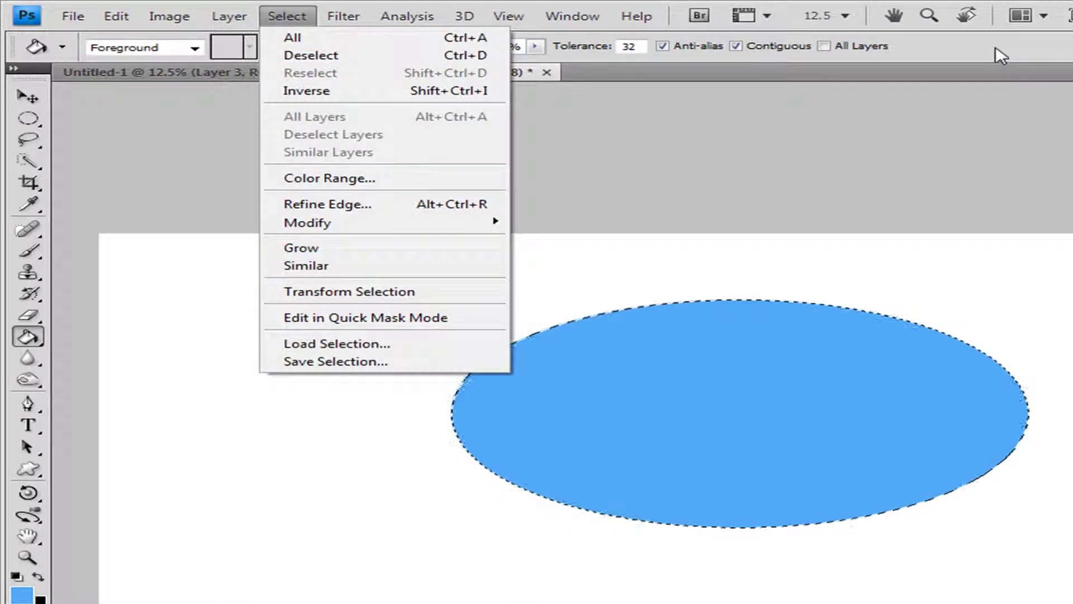
pyautogui.click(1001, 55)
pyautogui.click(229, 18)
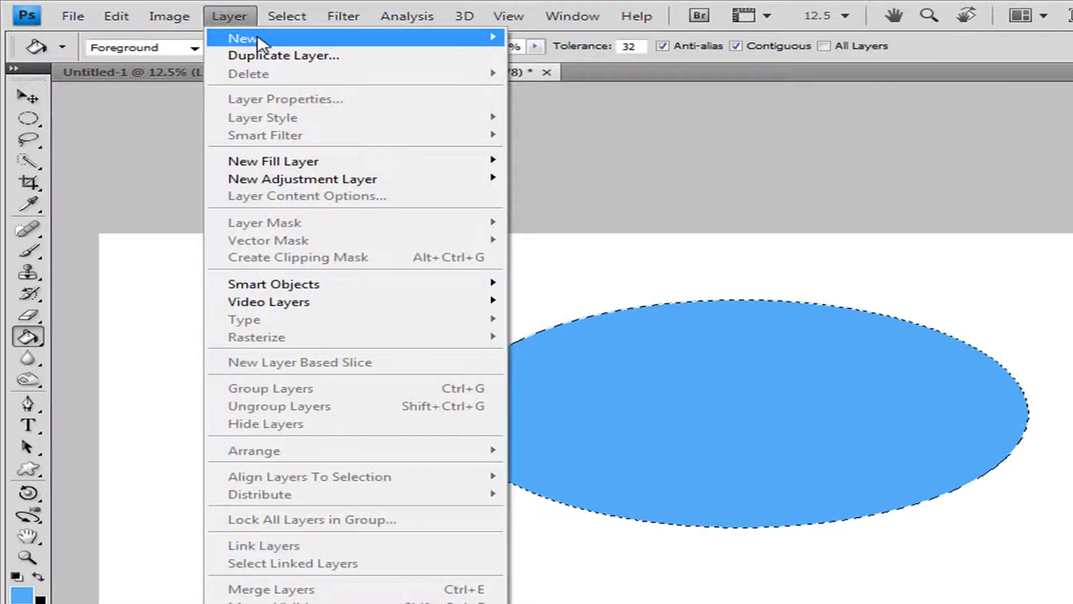
pyautogui.moveTo(238, 38)
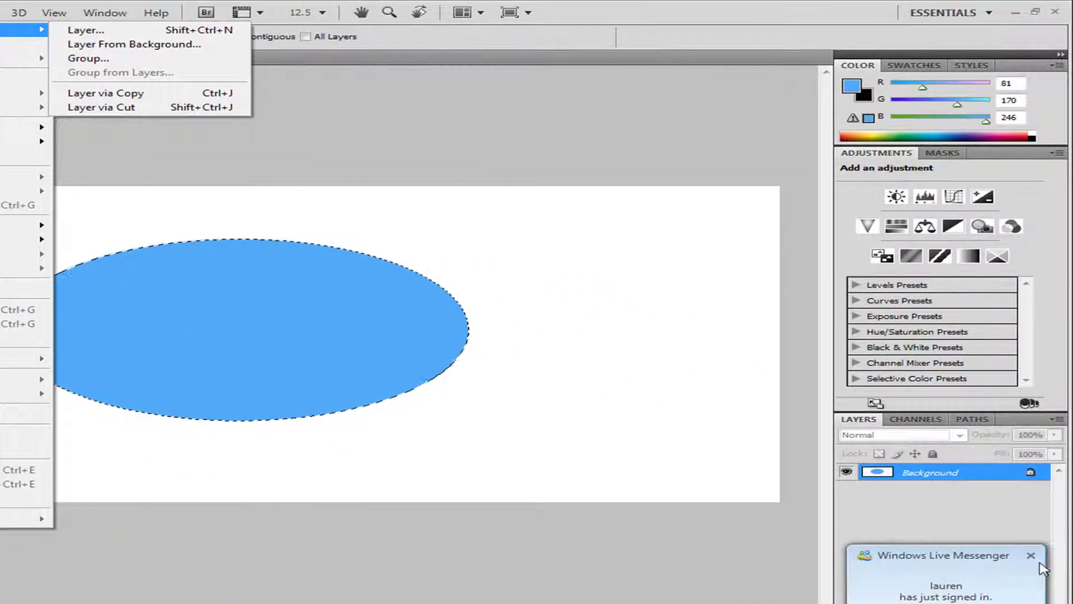
pyautogui.click(1031, 555)
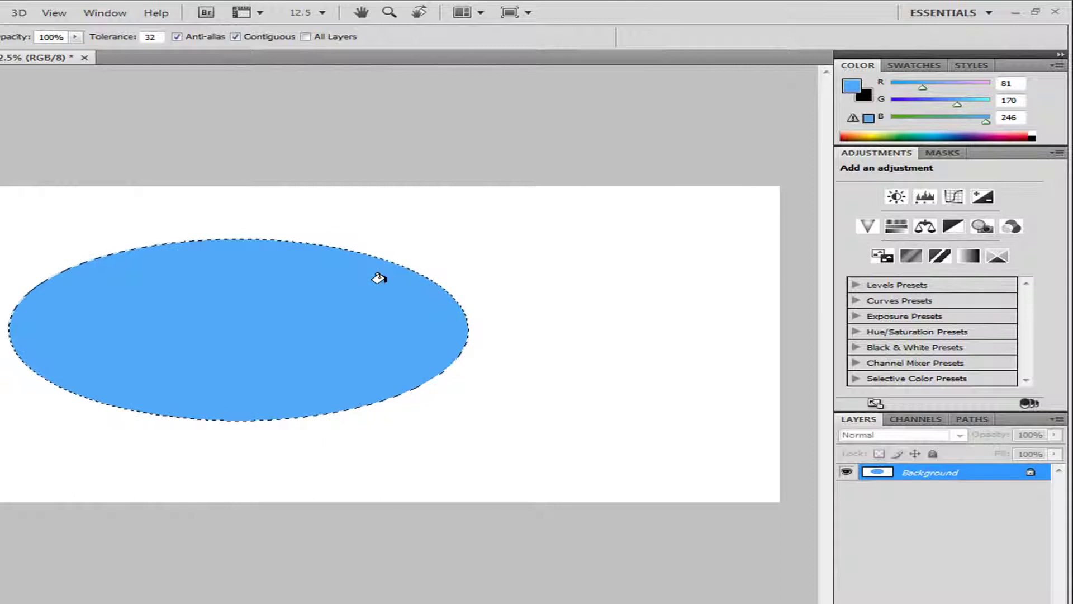
# Step: Add Layer 1 and select a smaller ellipse across the blue oval's upper part
pyautogui.hotkey('ctrl', 'shift', 'n')
pyautogui.press('Return')
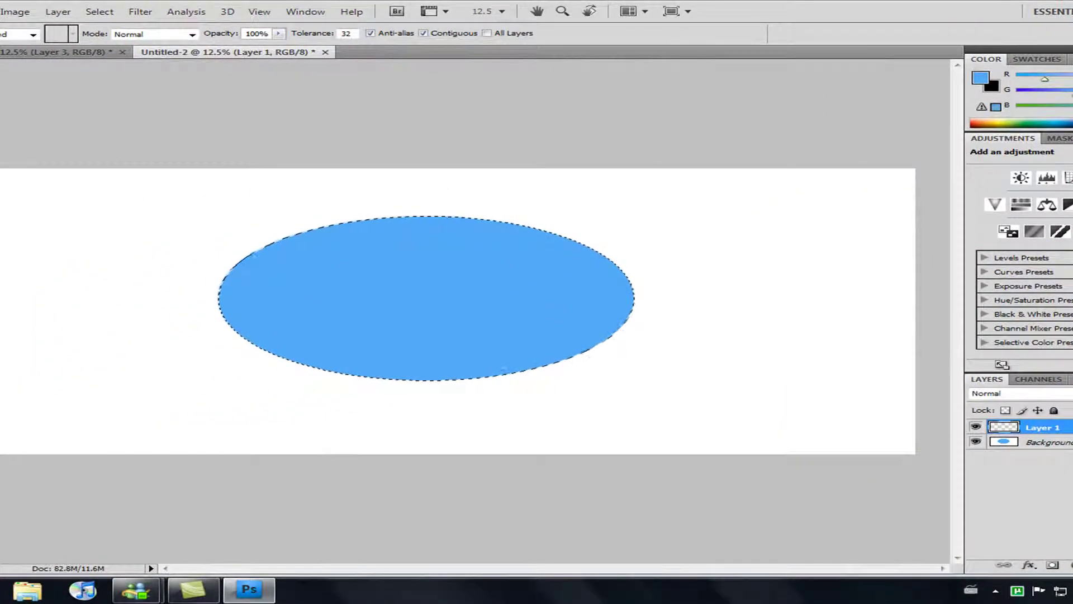
pyautogui.press('m')
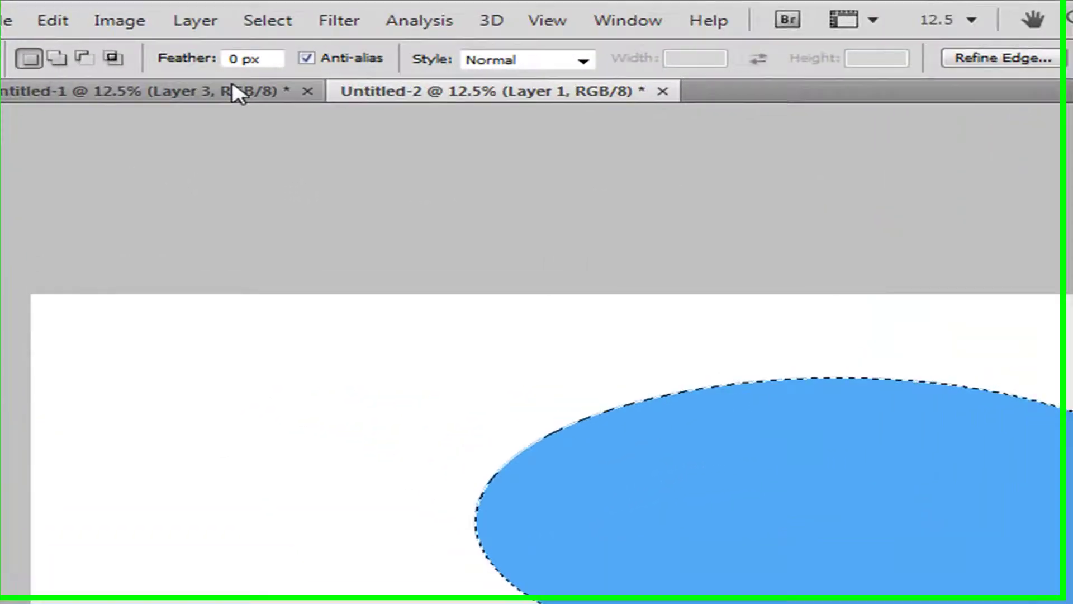
pyautogui.hotkey('ctrl', 'd')
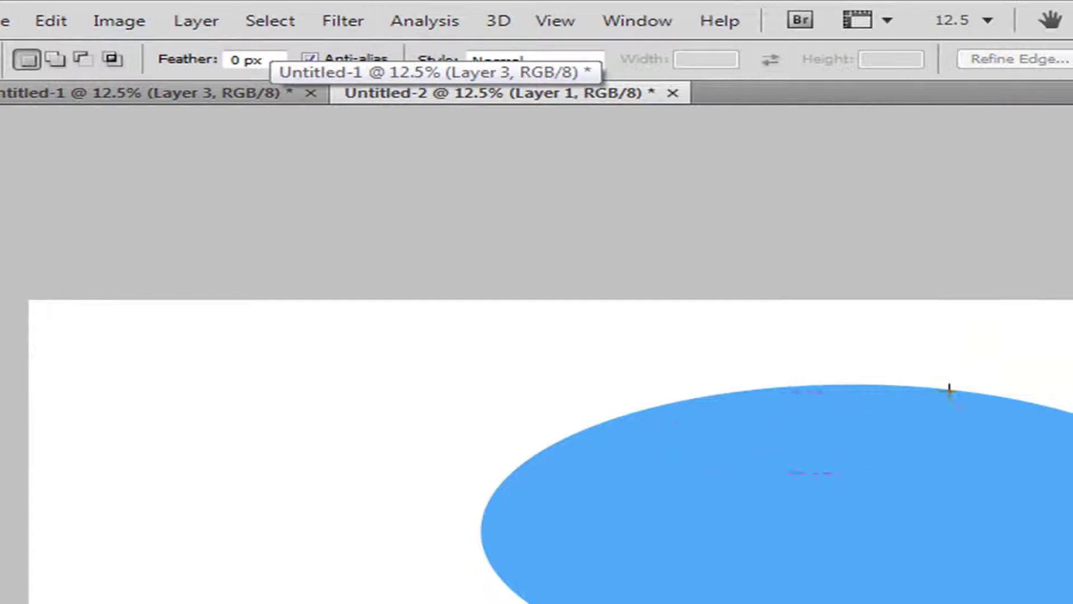
pyautogui.moveTo(949, 389); pyautogui.dragTo(1019, 385)
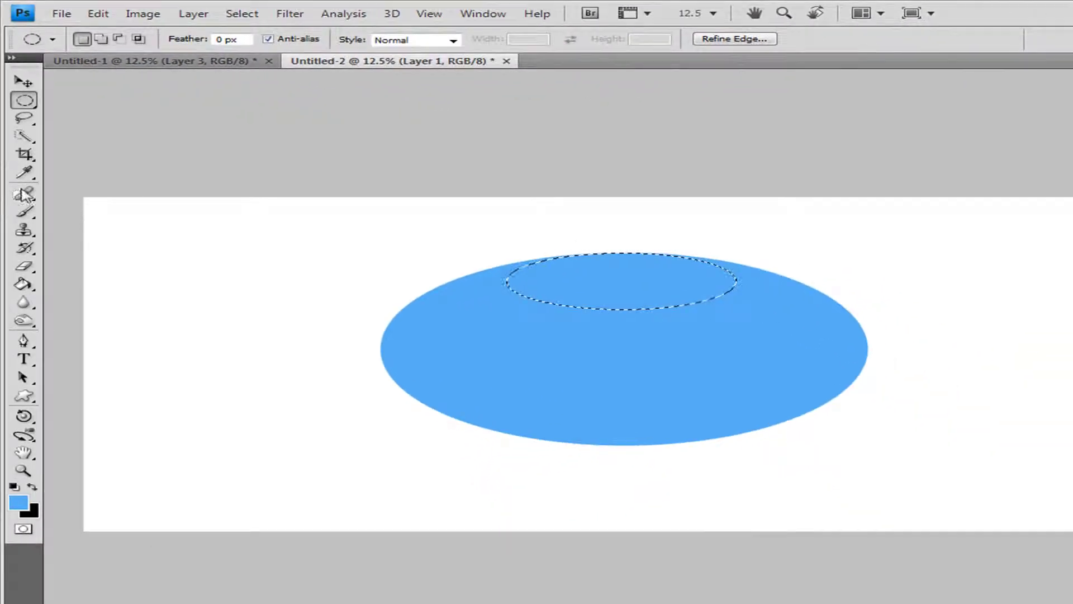
# Step: Fill the small top oval on Layer 1 with lighter blue #8bc7fa
pyautogui.click(19, 502)
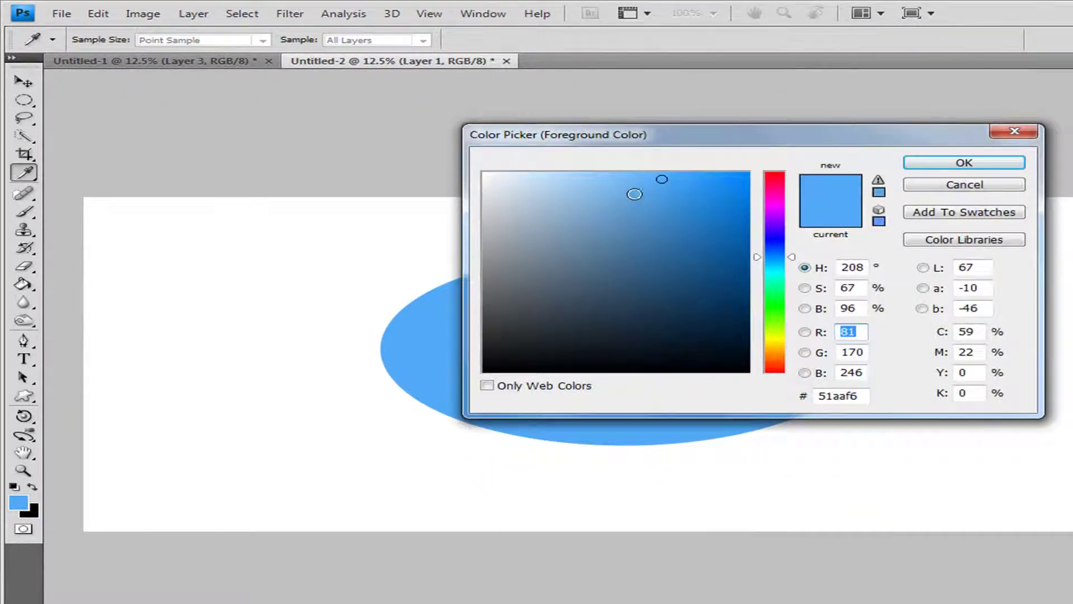
pyautogui.click(600, 178)
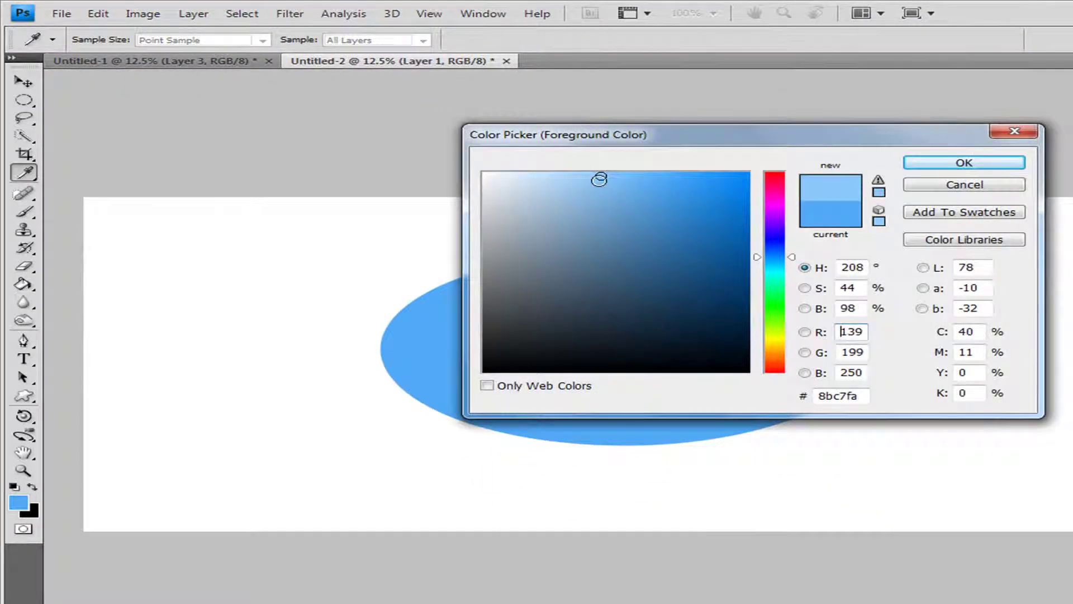
pyautogui.click(950, 166)
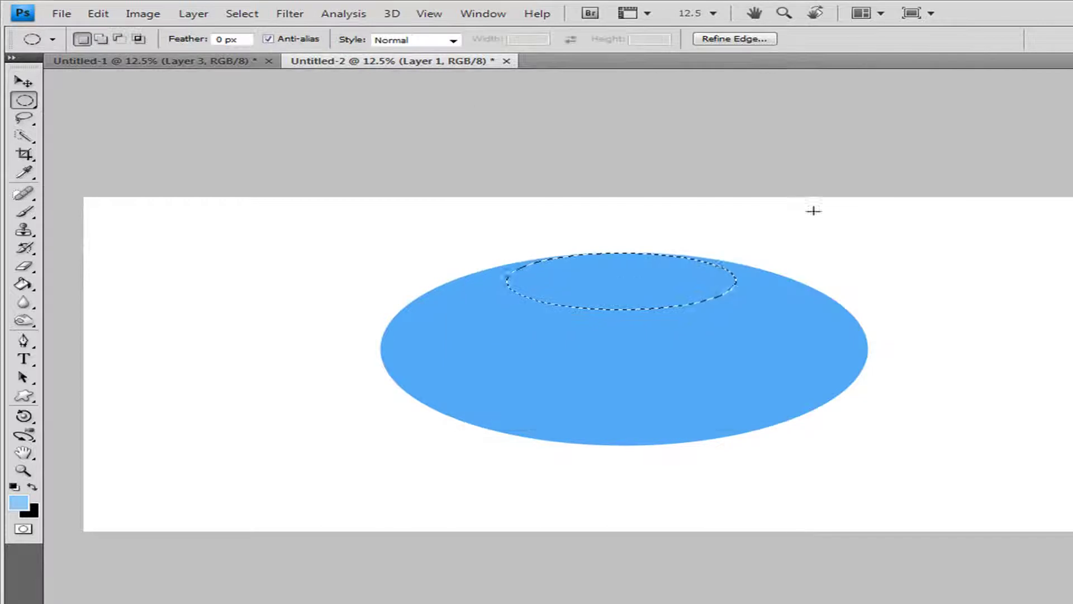
pyautogui.click(27, 285)
pyautogui.click(577, 295)
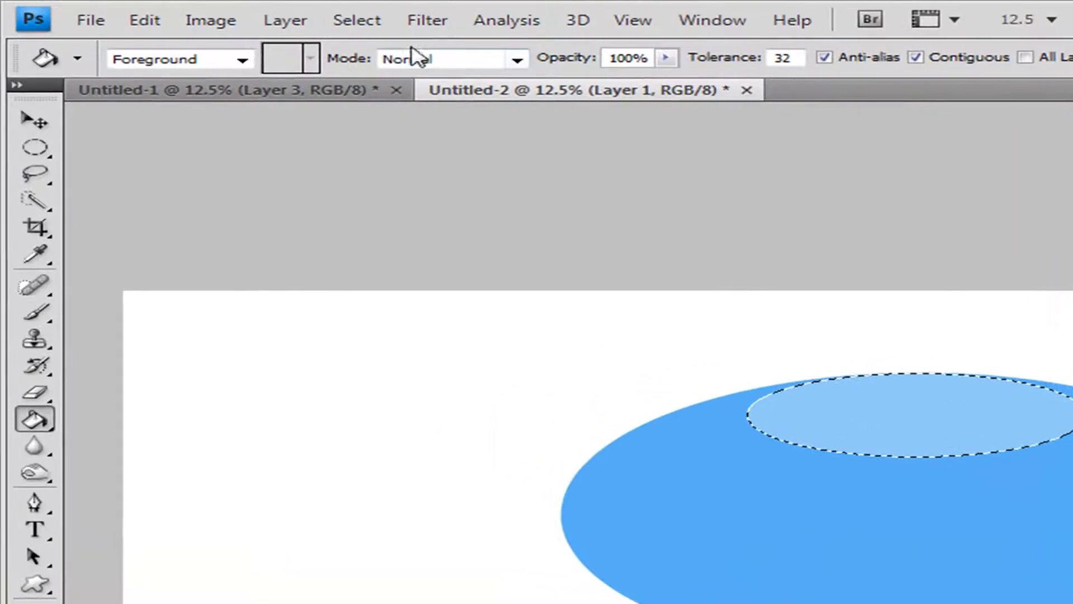
# Step: Compare the highlight with the Untitled-1 reference document, then return to Untitled-2
pyautogui.click(187, 91)
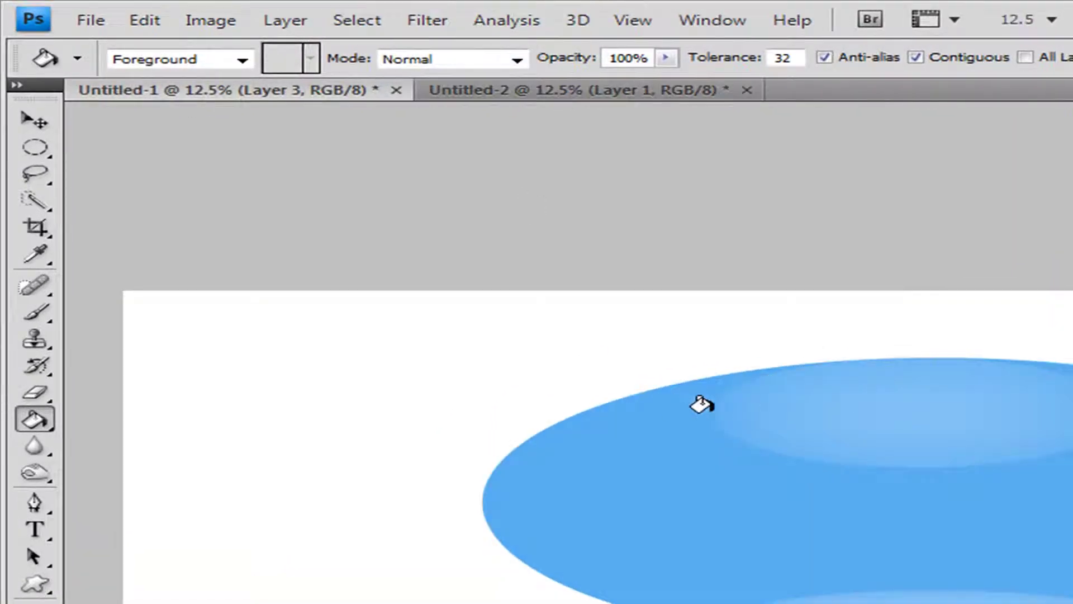
pyautogui.click(33, 120)
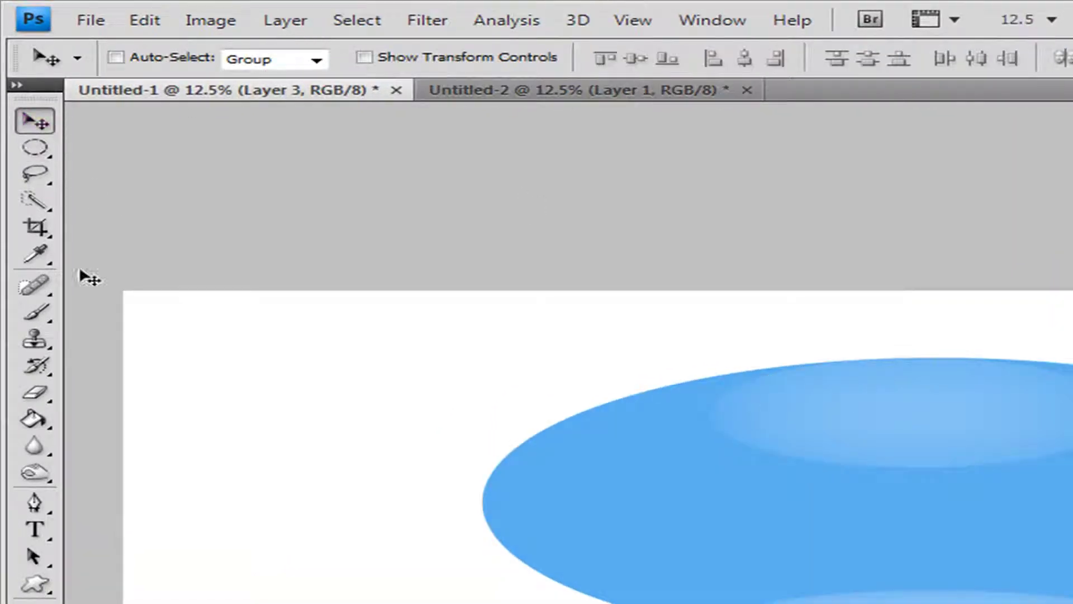
pyautogui.click(509, 92)
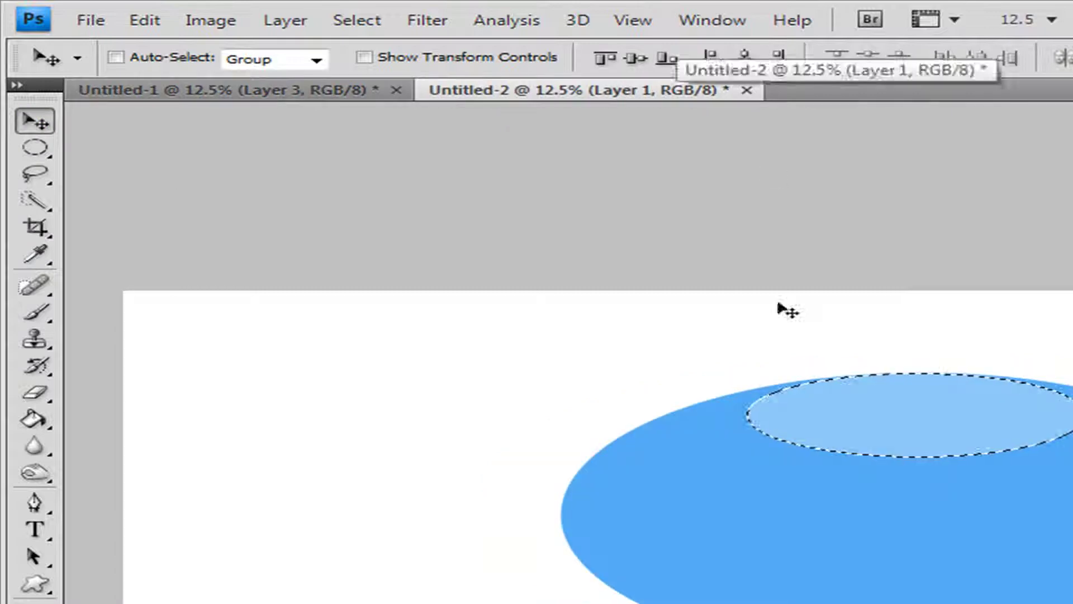
pyautogui.click(432, 21)
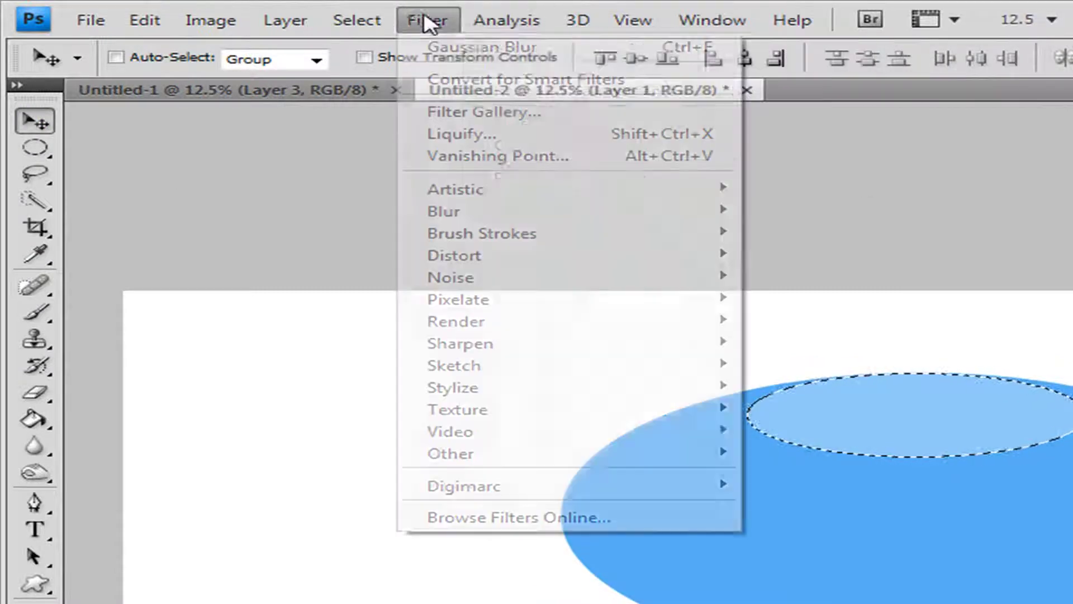
# Step: Apply a Gaussian Blur with a 250-pixel radius to the top highlight
pyautogui.moveTo(526, 217)
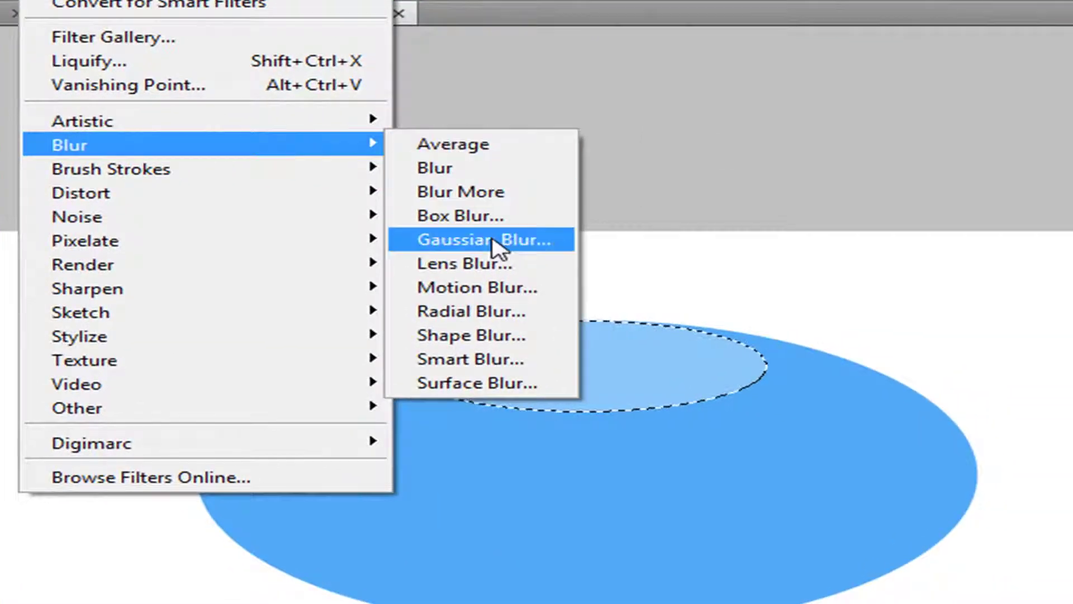
pyautogui.click(743, 283)
pyautogui.moveTo(786, 163); pyautogui.dragTo(695, 134)
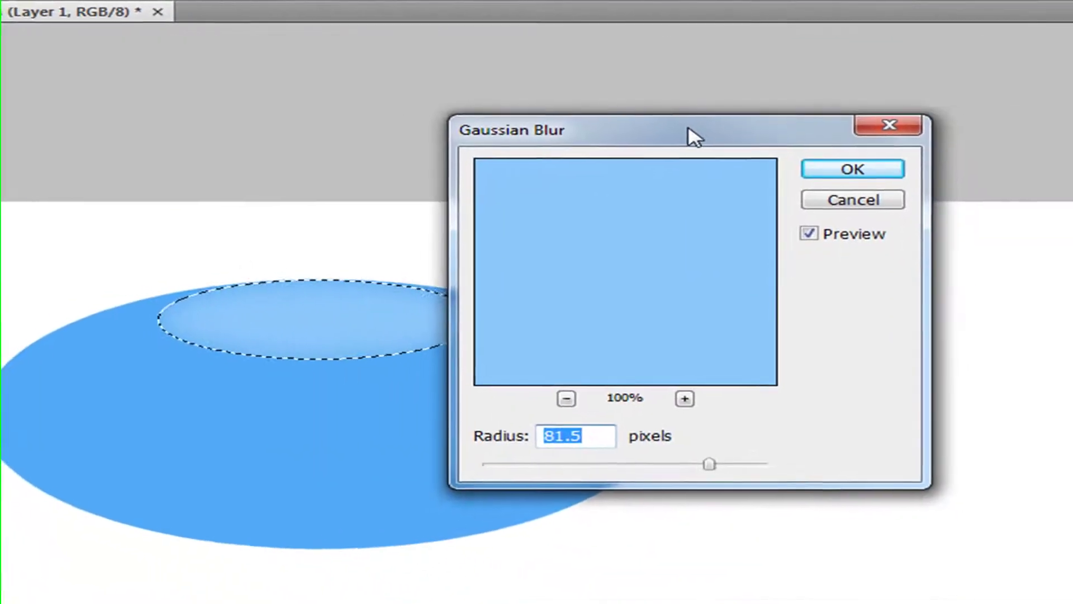
pyautogui.moveTo(702, 463); pyautogui.dragTo(553, 464)
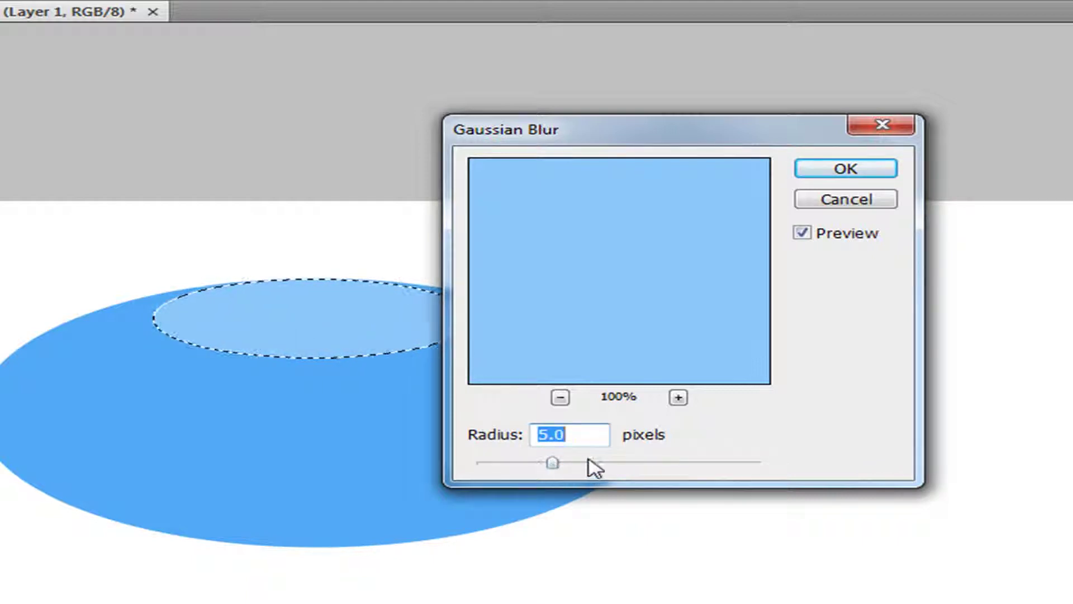
pyautogui.moveTo(552, 462); pyautogui.dragTo(777, 465)
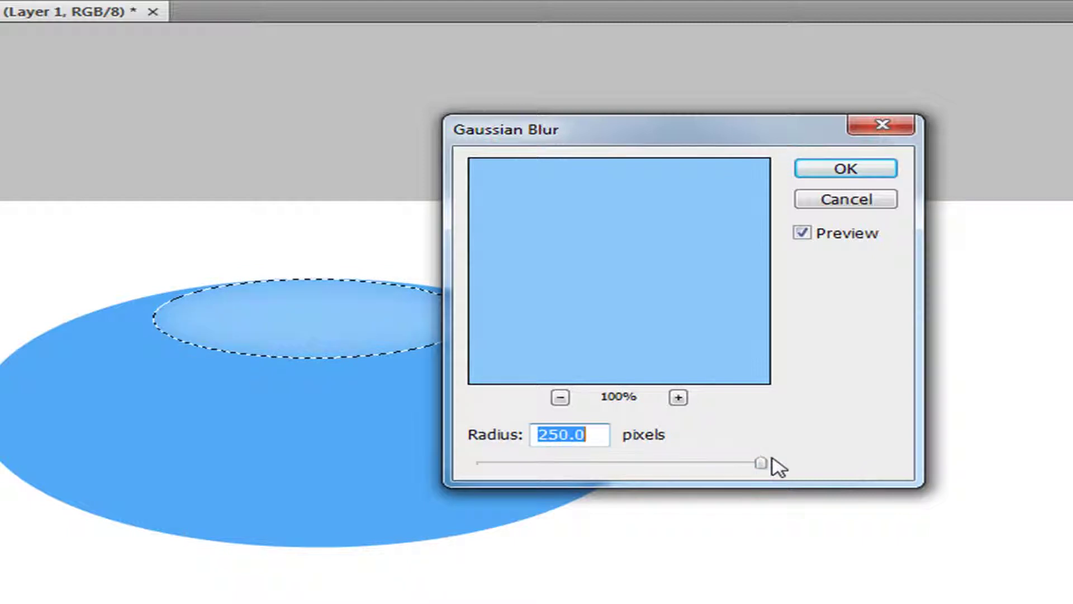
pyautogui.click(844, 168)
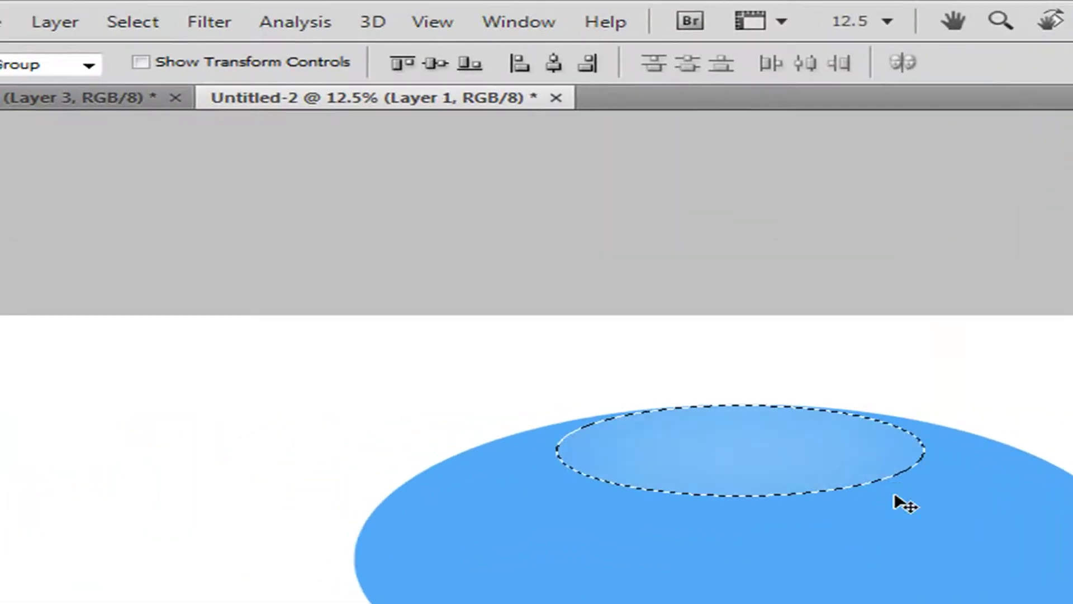
# Step: Deselect and draw a second small elliptical selection near the oval's bottom, centred under the highlight
pyautogui.hotkey('ctrl', 'd')
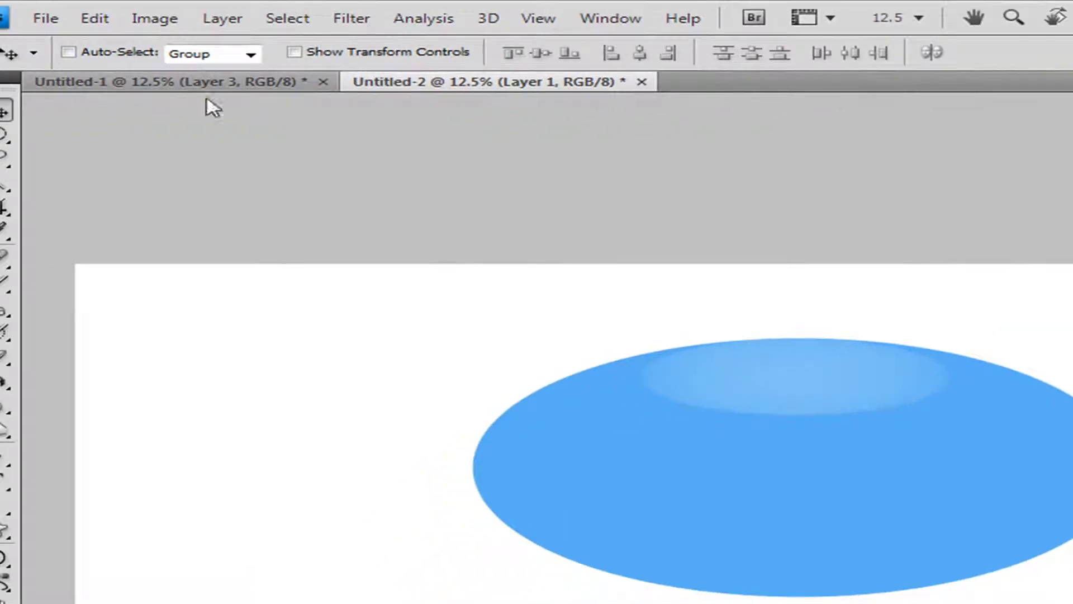
pyautogui.moveTo(213, 107); pyautogui.dragTo(780, 387)
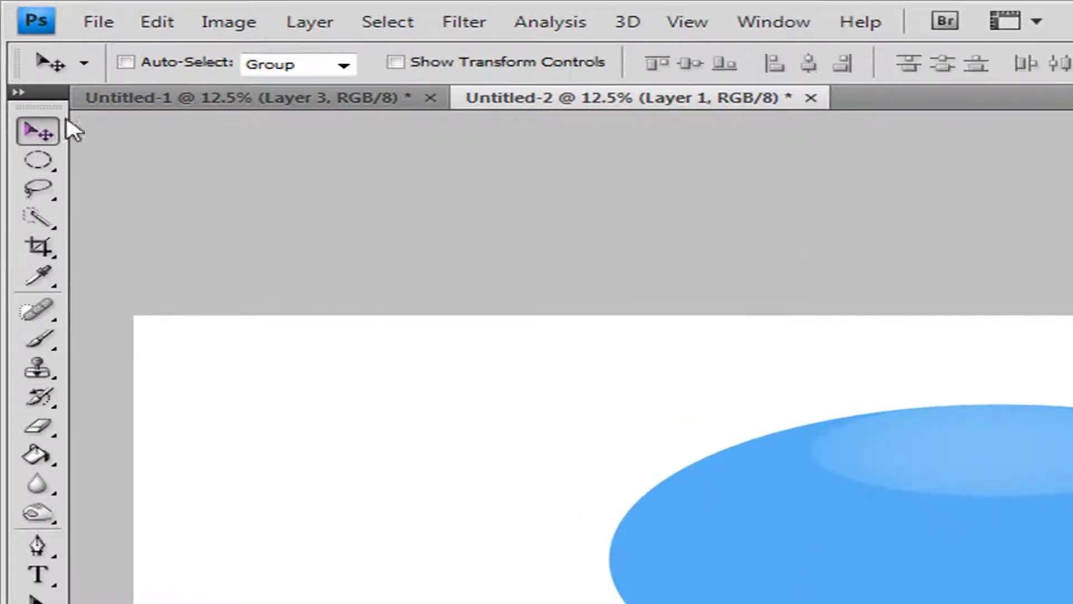
pyautogui.click(45, 197)
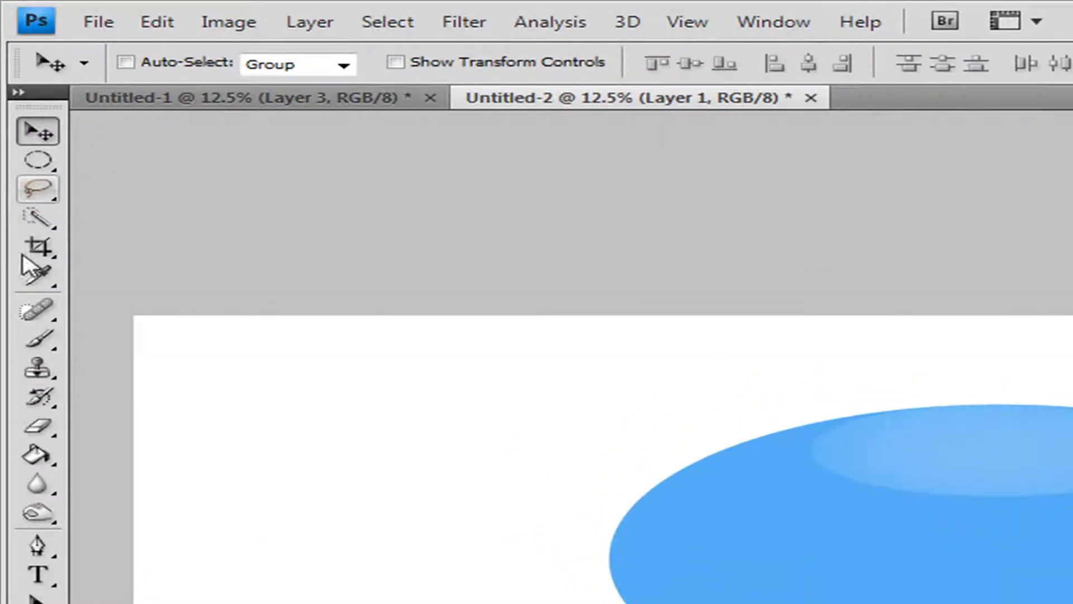
pyautogui.click(37, 160)
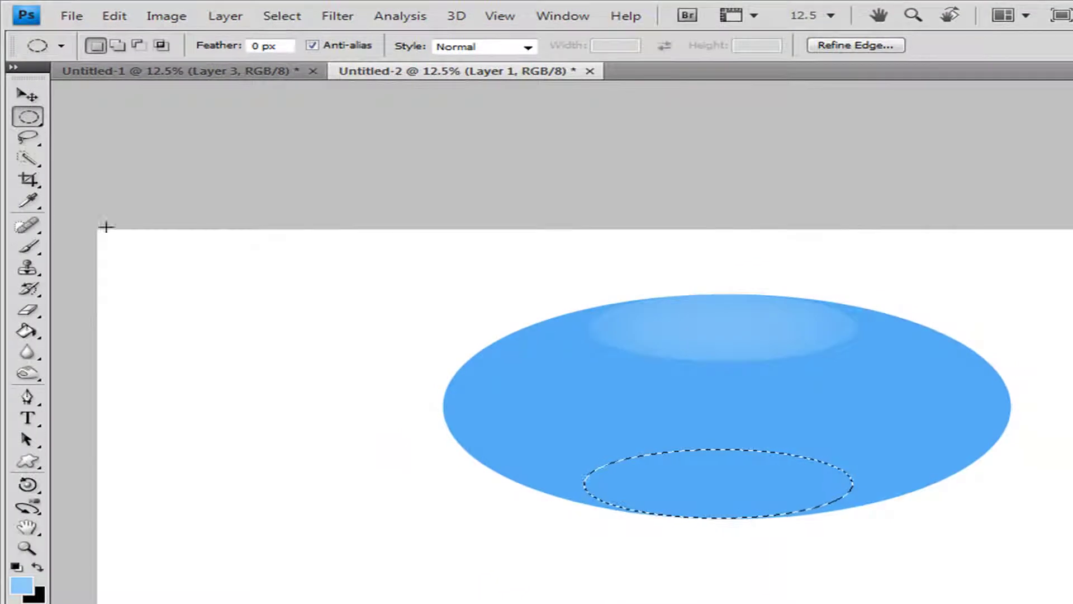
pyautogui.moveTo(731, 487); pyautogui.dragTo(738, 483)
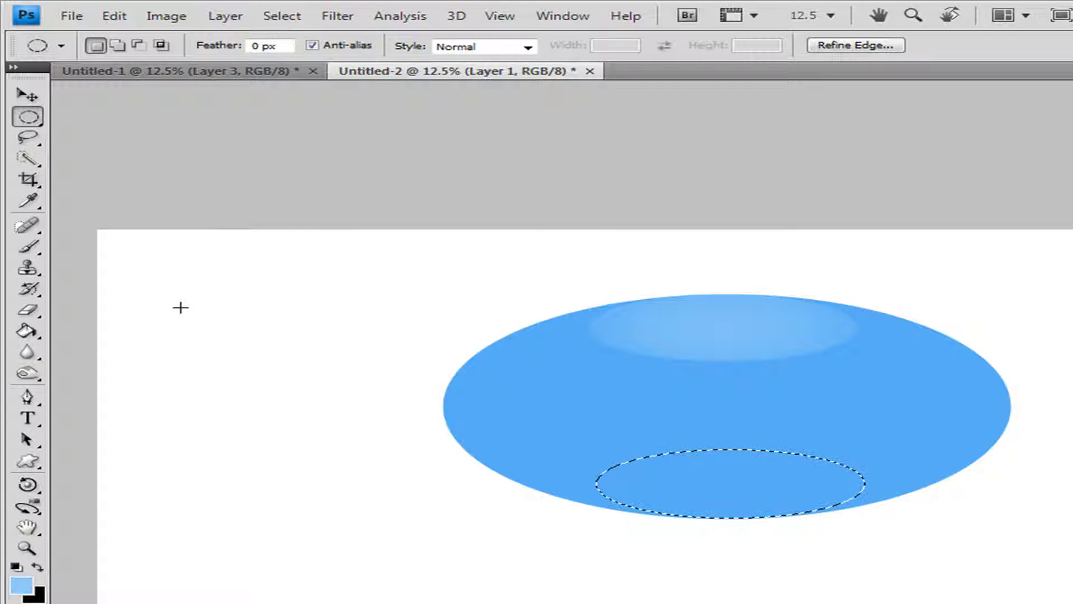
pyautogui.click(27, 331)
# Step: Fill the lower oval with the lighter blue and reapply the last Gaussian Blur
pyautogui.click(722, 480)
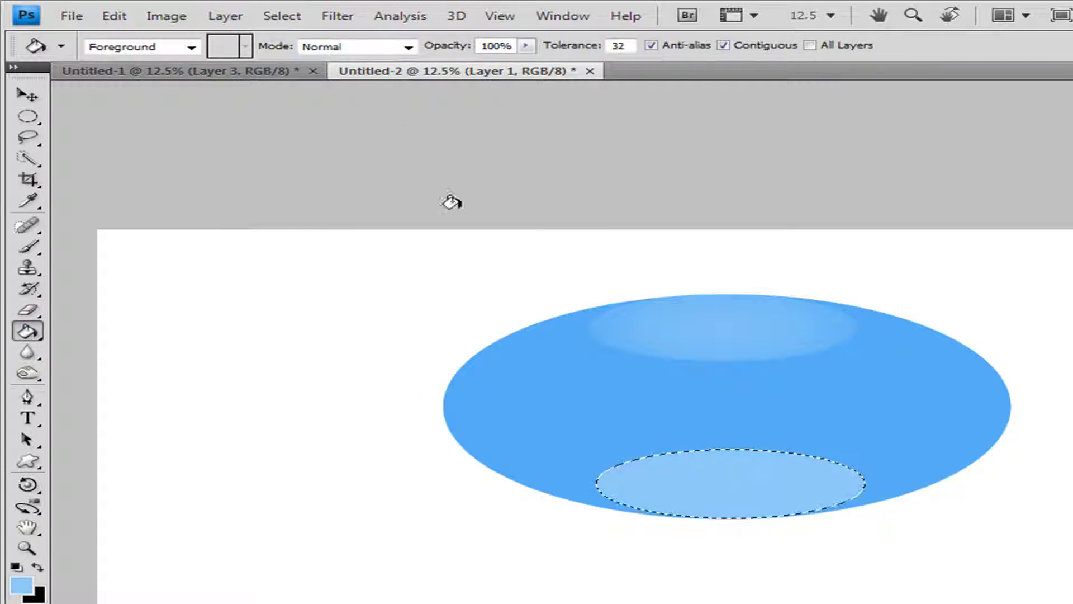
pyautogui.click(337, 15)
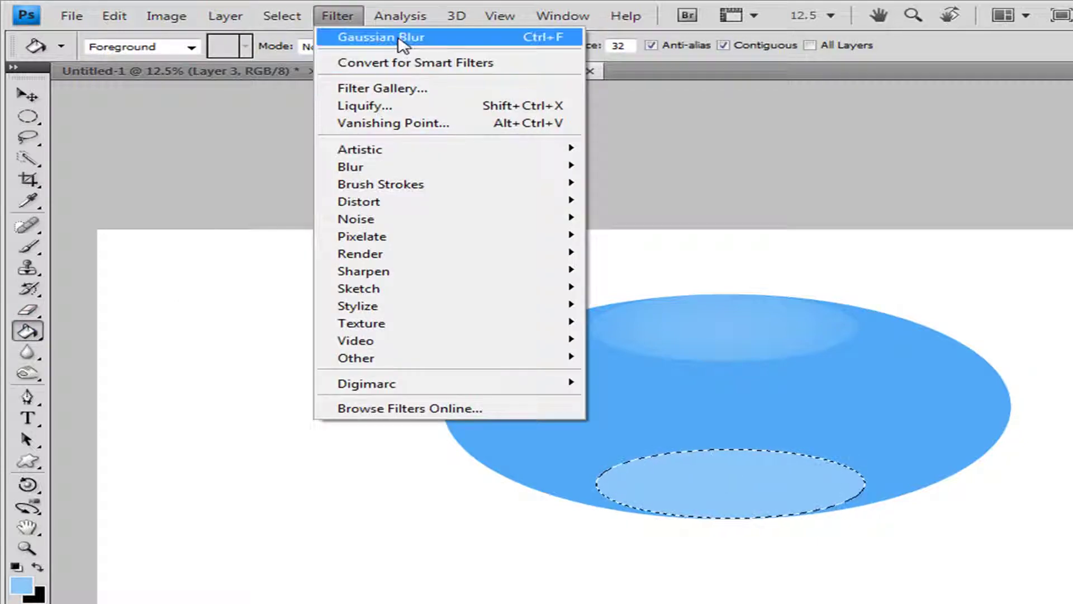
pyautogui.click(399, 39)
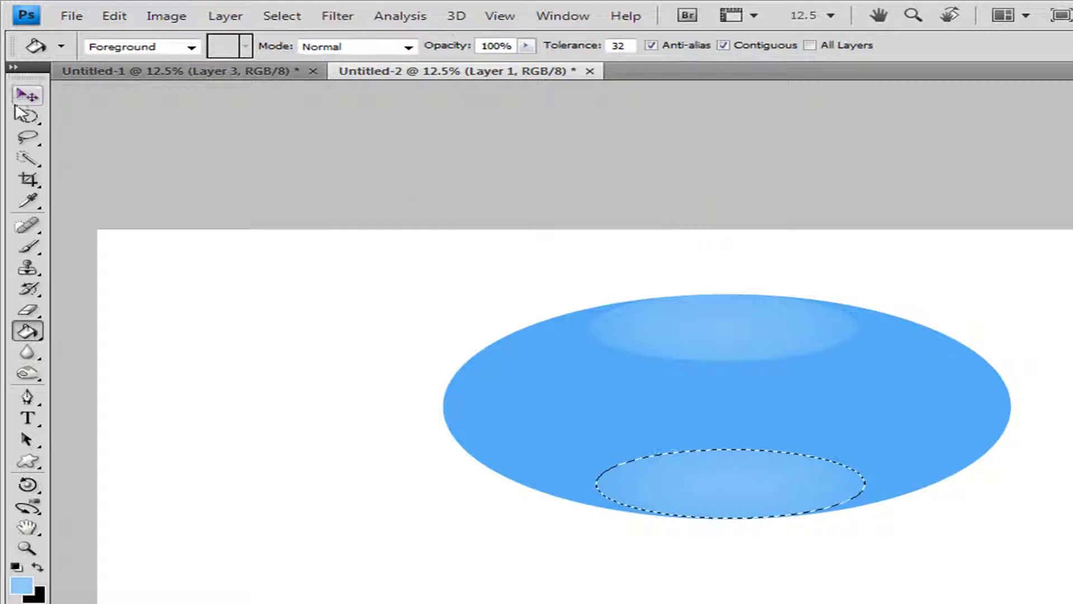
# Step: Deselect and compare both soft highlights against the Untitled-1 document
pyautogui.click(23, 98)
pyautogui.hotkey('ctrl', 'd')
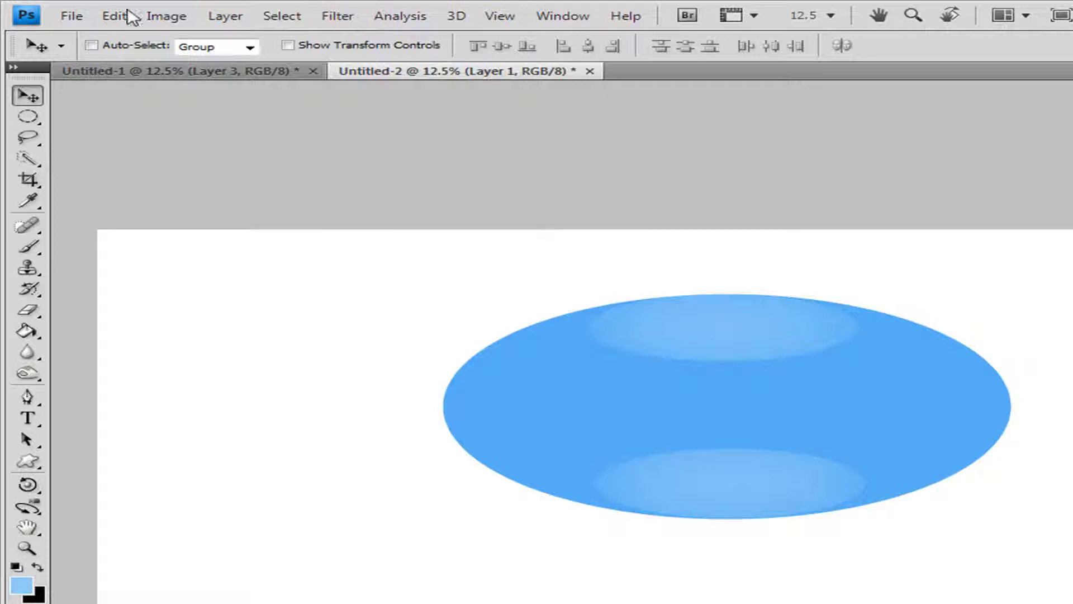
pyautogui.click(160, 70)
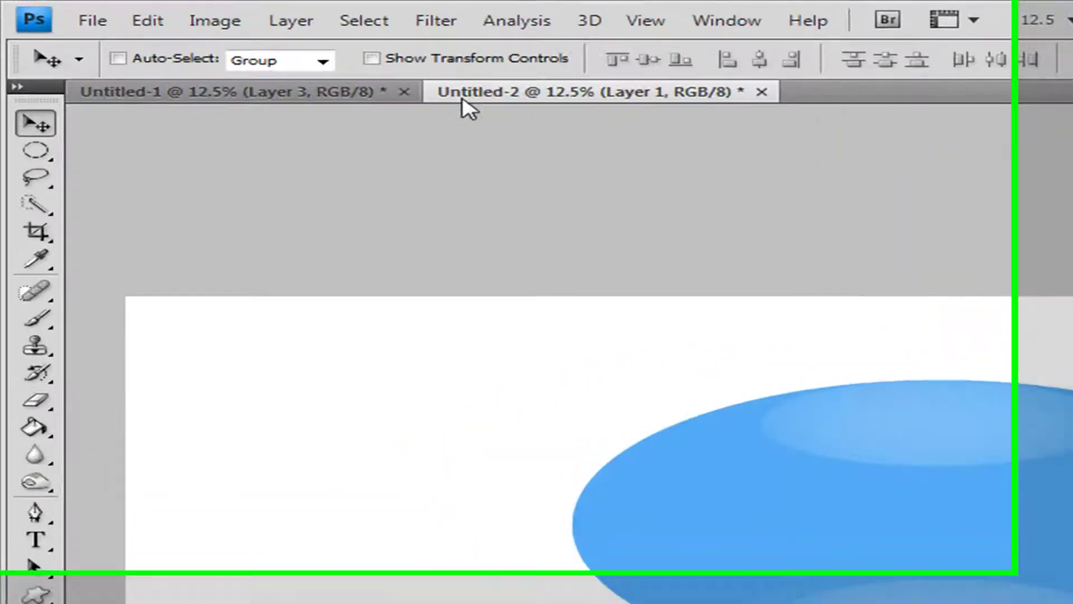
pyautogui.click(360, 78)
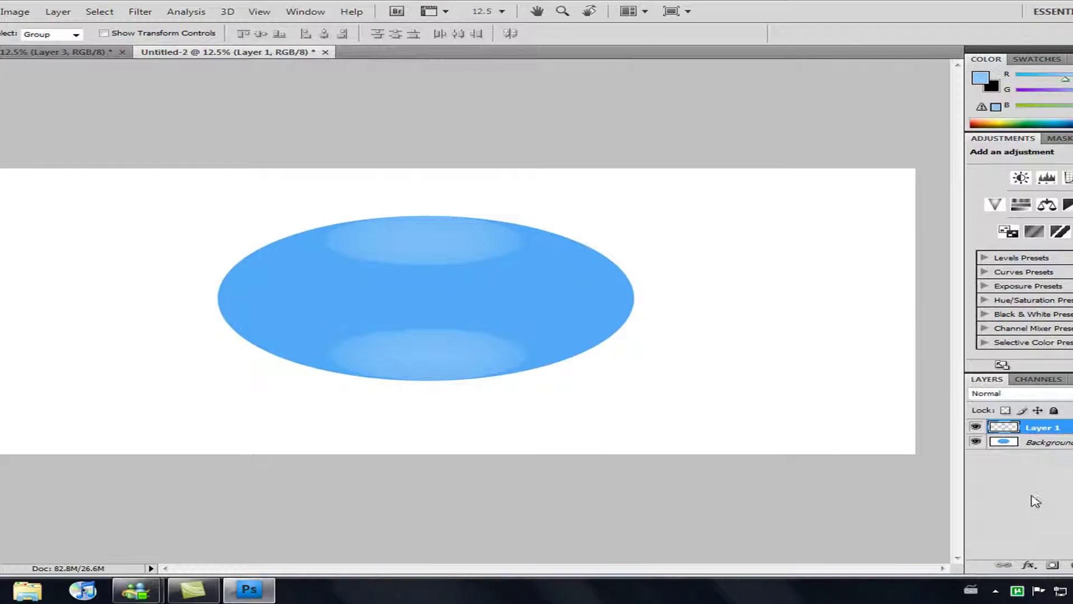
# Step: Add Layer 2 and mark a thin elliptical selection just beneath the blue oval
pyautogui.rightClick(1005, 503)
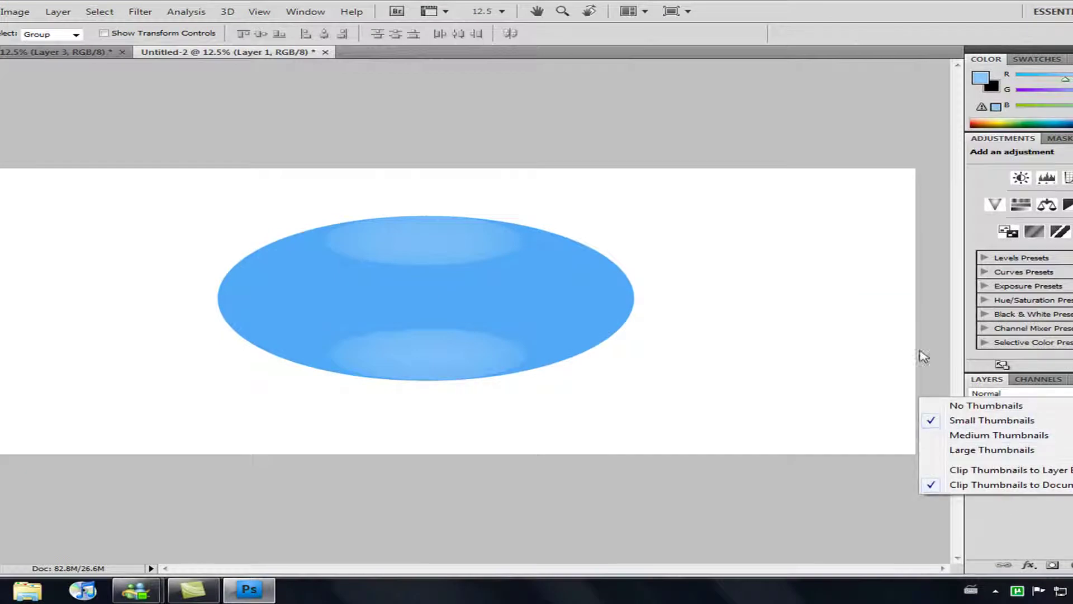
pyautogui.click(832, 12)
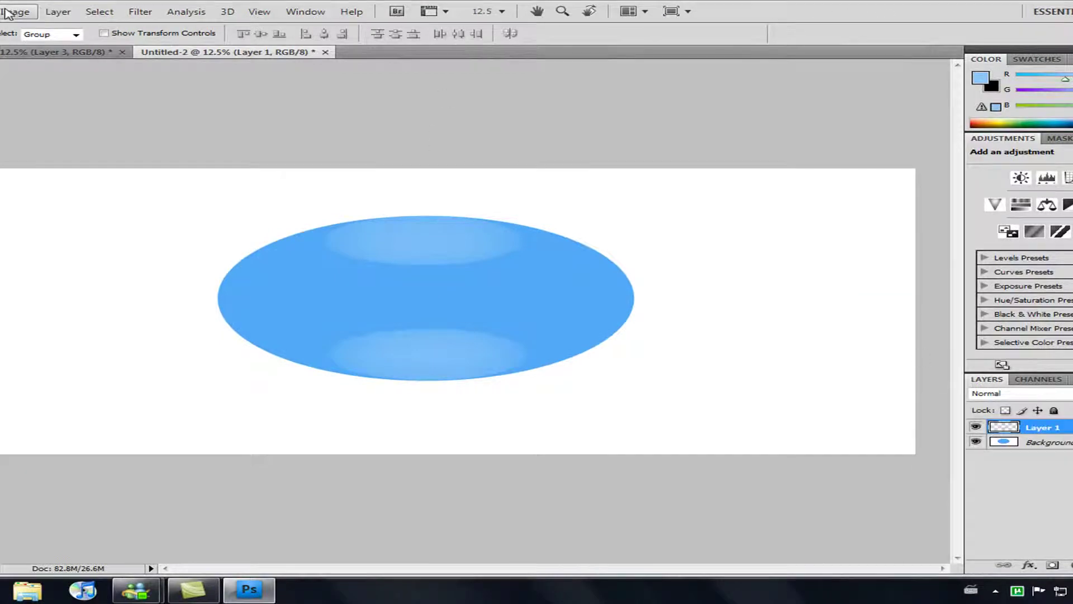
pyautogui.click(100, 12)
pyautogui.click(778, 42)
pyautogui.hotkey('ctrl', 'shift', 'n')
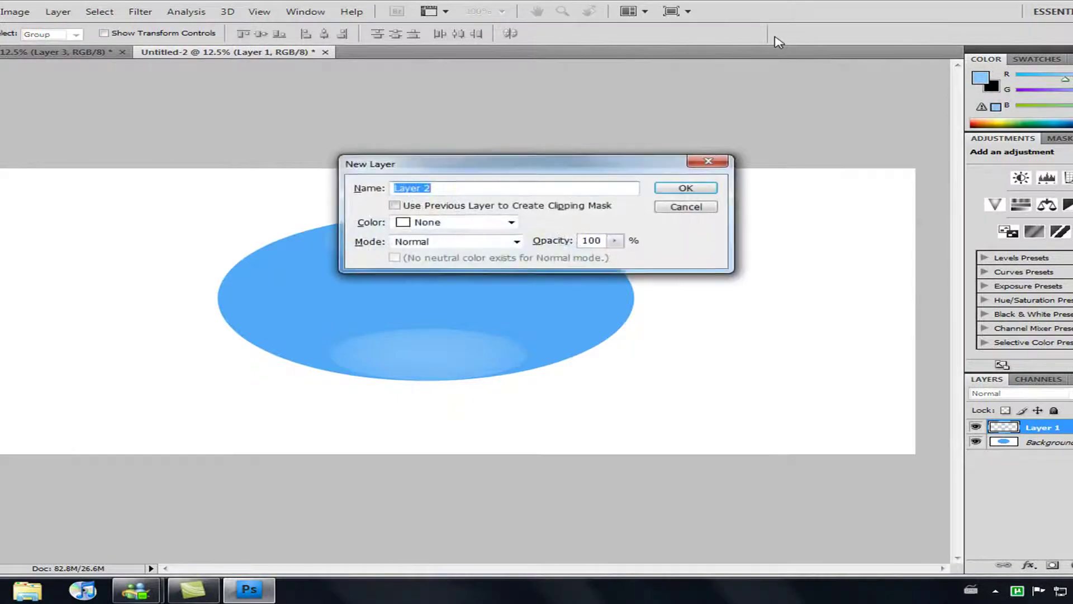
pyautogui.press('Return')
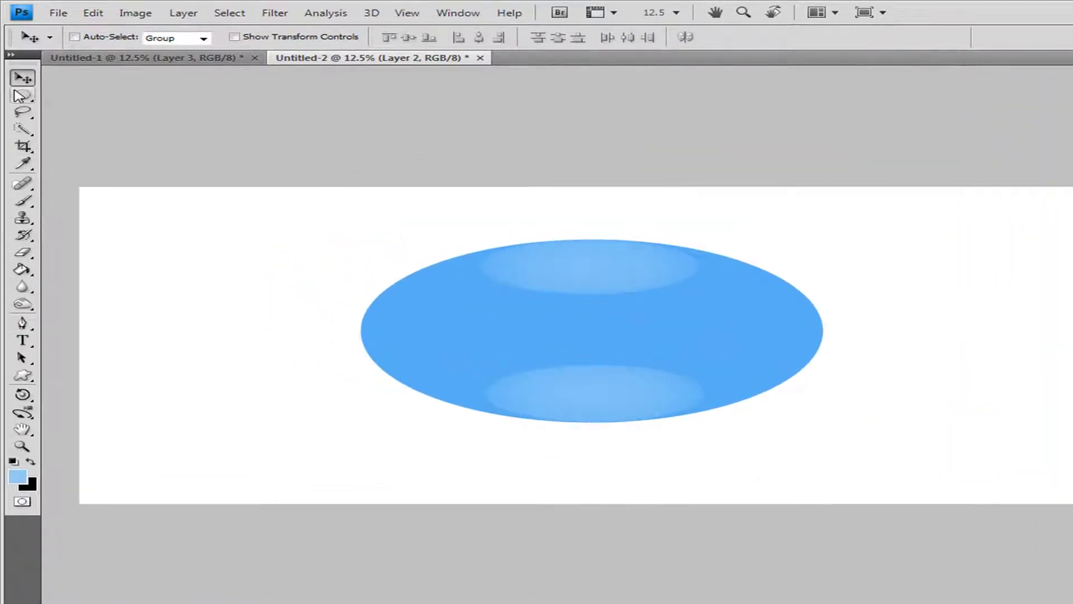
pyautogui.click(22, 95)
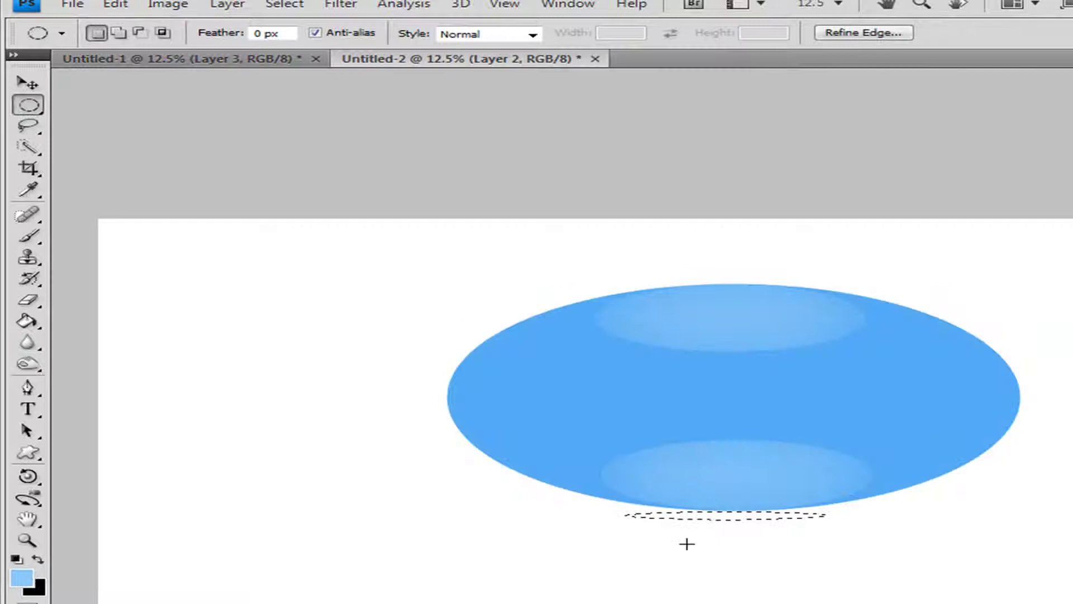
pyautogui.click(648, 536)
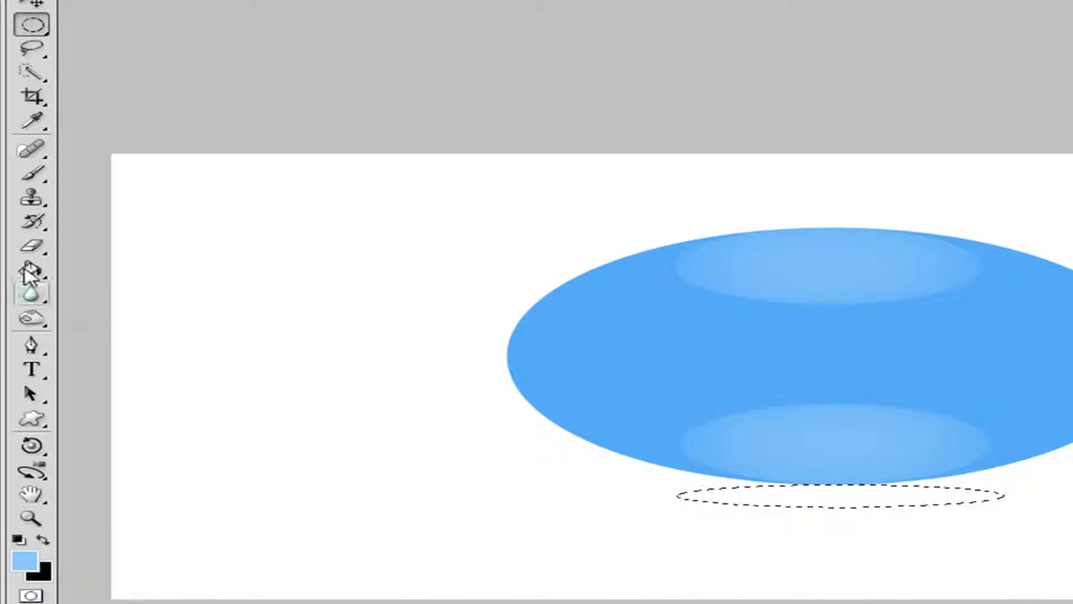
# Step: Fill the thin shadow oval on Layer 2 with near-black #1a1a17
pyautogui.click(43, 538)
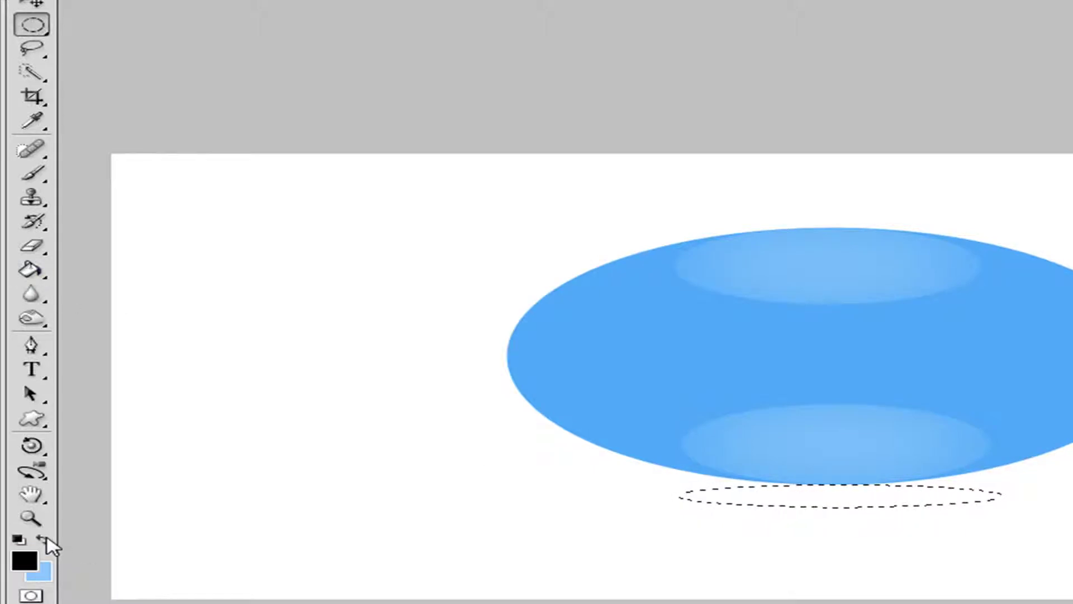
pyautogui.click(24, 560)
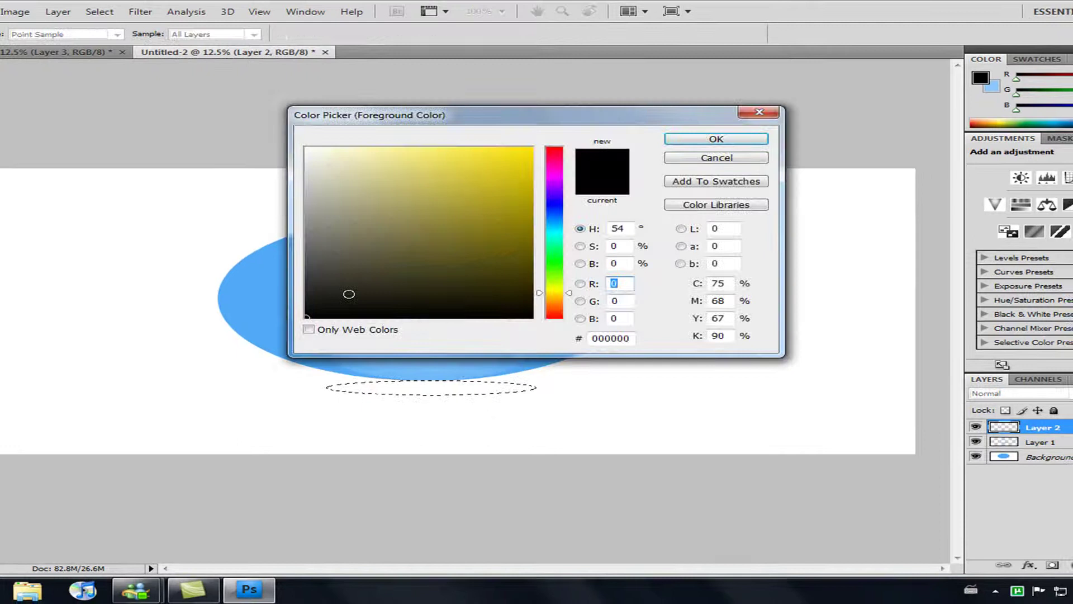
pyautogui.moveTo(328, 304); pyautogui.dragTo(332, 300)
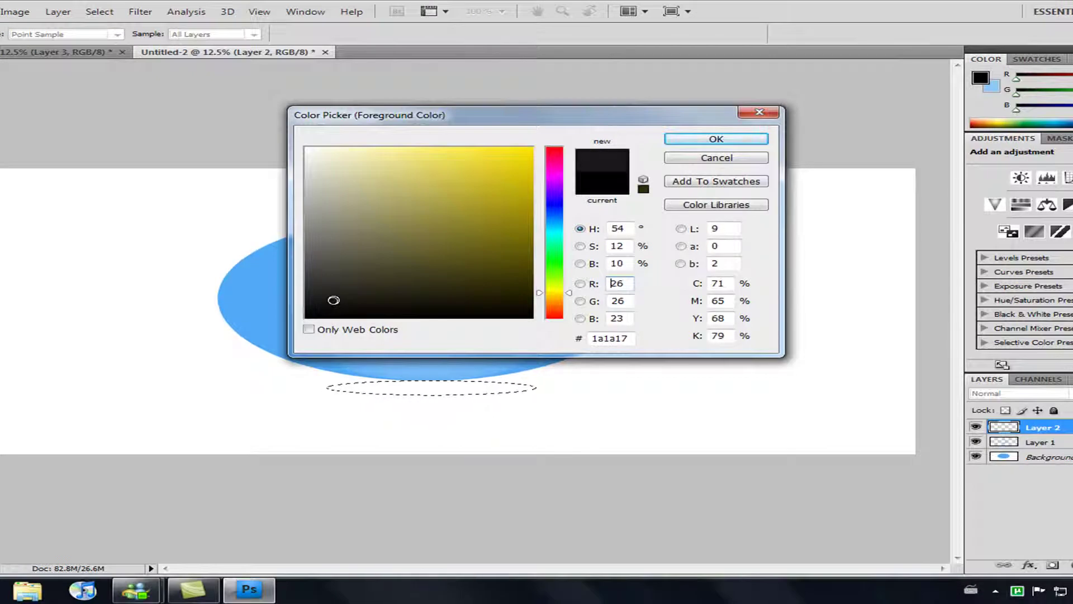
pyautogui.click(719, 139)
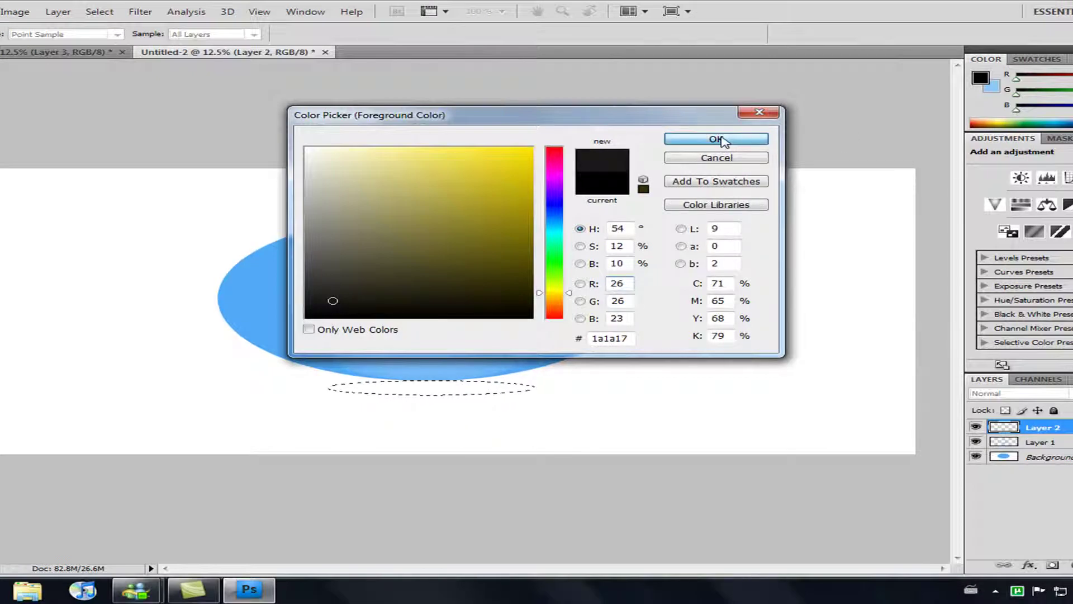
pyautogui.press('g')
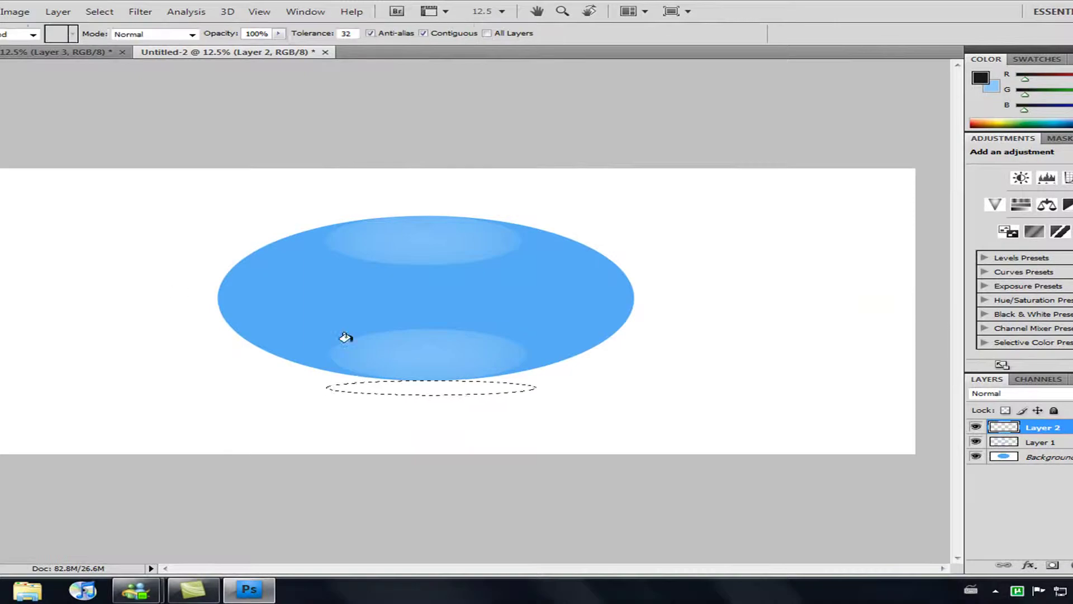
pyautogui.click(433, 387)
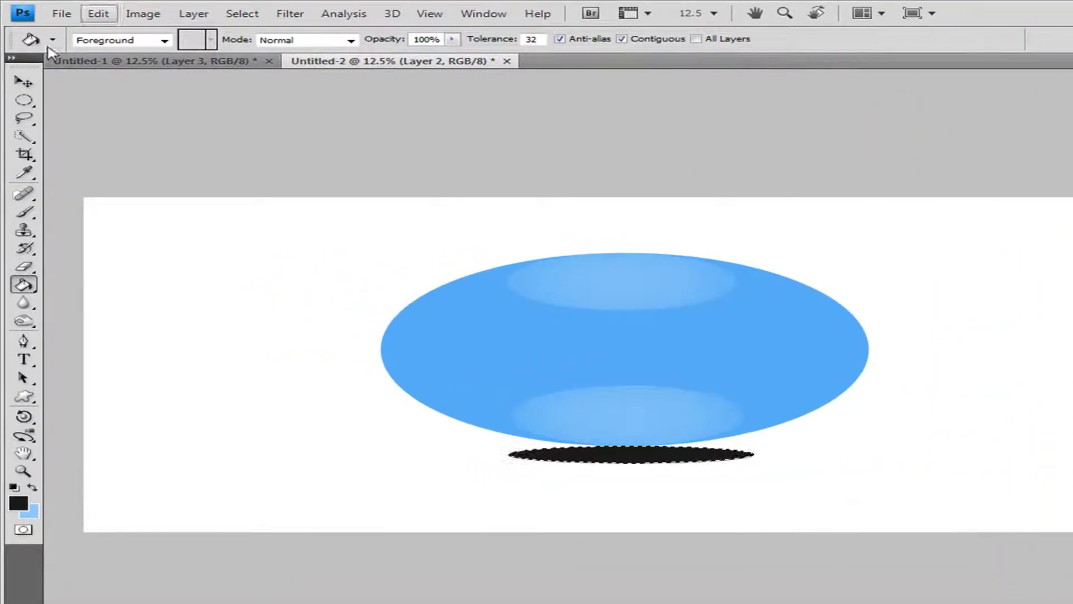
# Step: Apply a 91.8-pixel Gaussian Blur to the black oval, turning it into a soft grey shadow
pyautogui.click(24, 82)
pyautogui.click(286, 15)
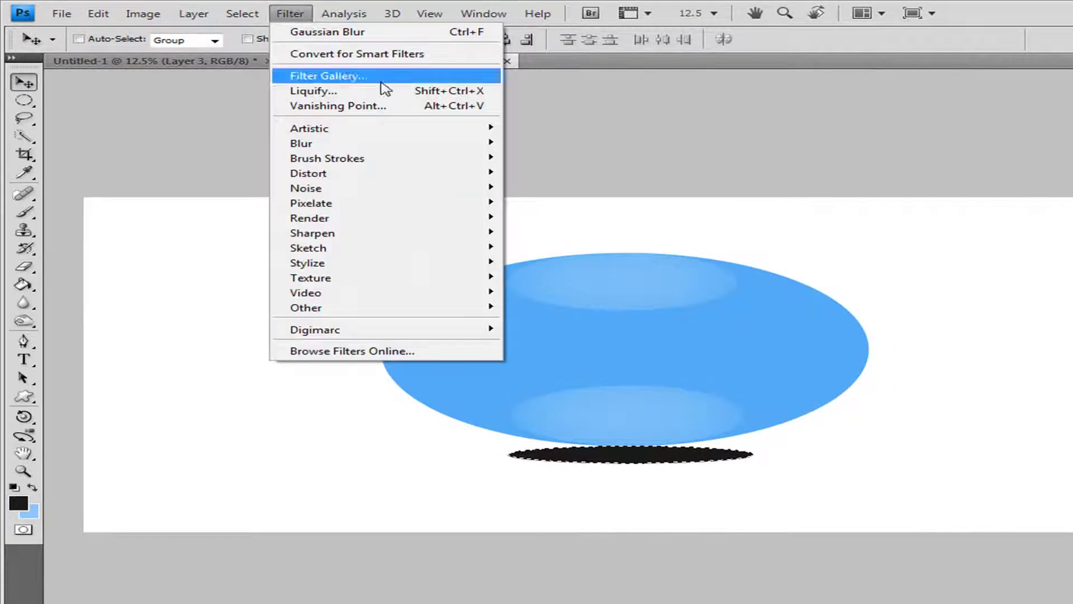
pyautogui.moveTo(416, 147)
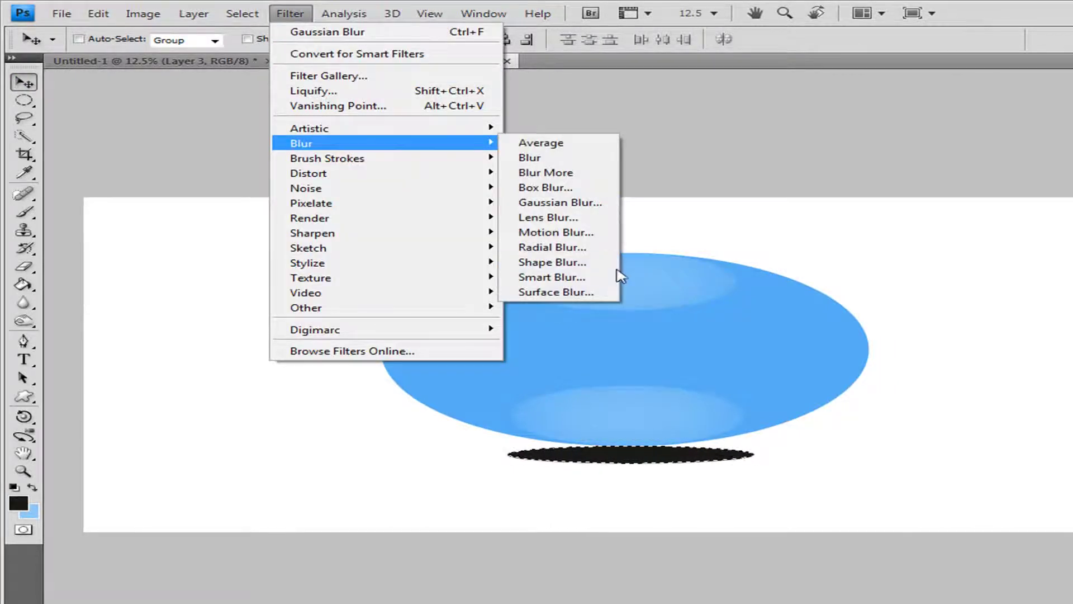
pyautogui.click(593, 204)
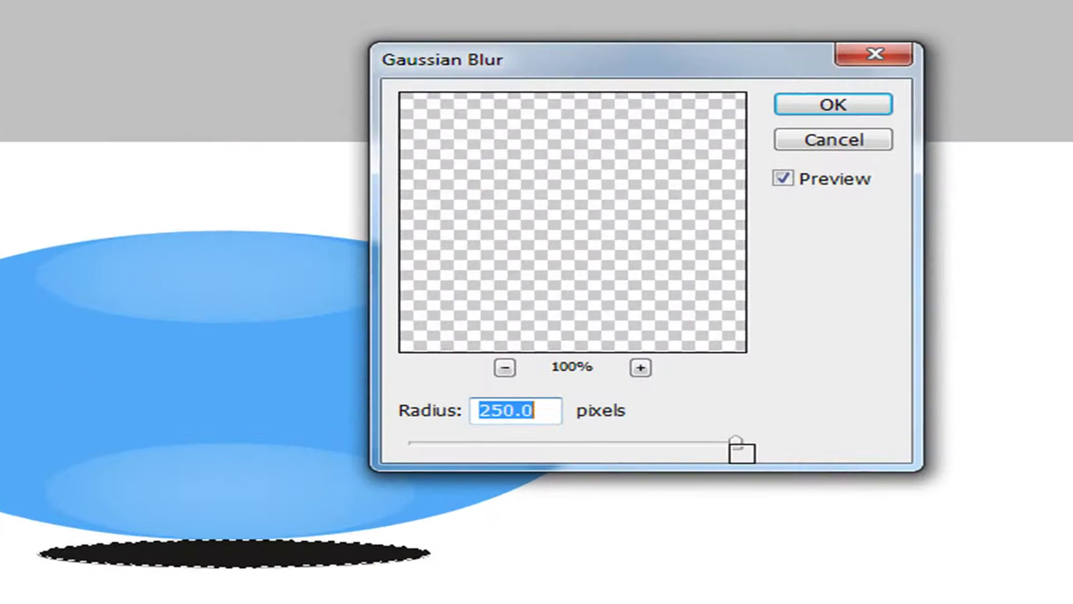
pyautogui.click(624, 445)
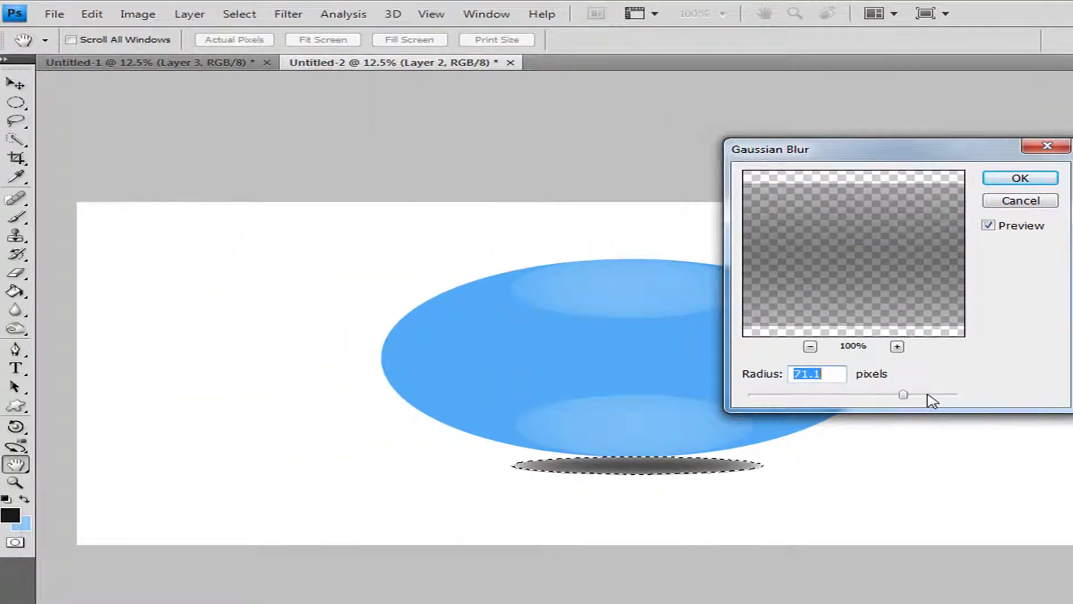
pyautogui.click(928, 395)
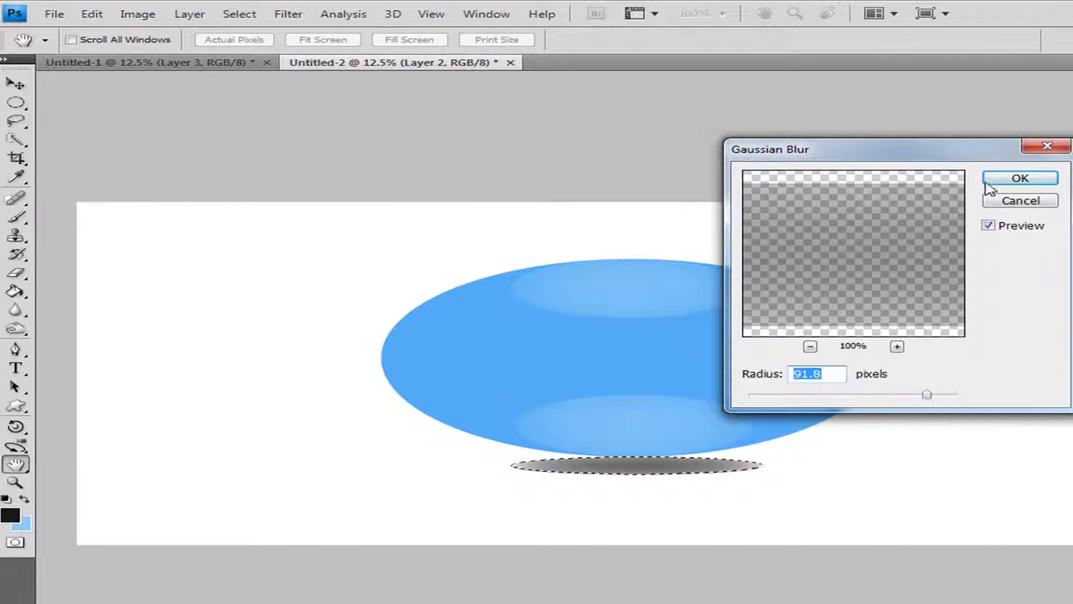
pyautogui.click(1018, 178)
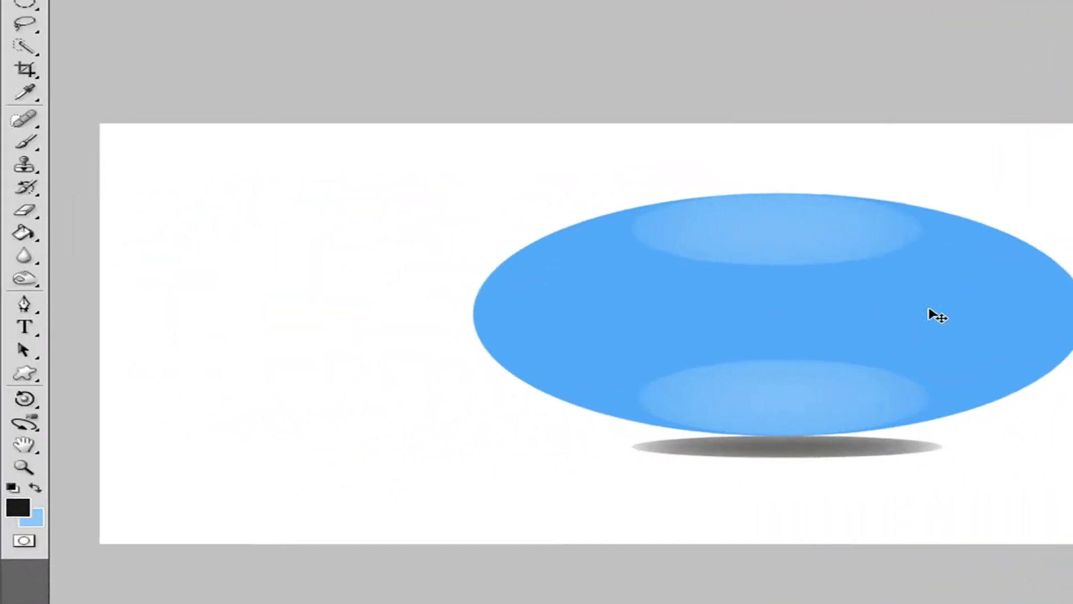
# Step: With the Brush tool active, set the foreground colour to bright green
pyautogui.click(29, 140)
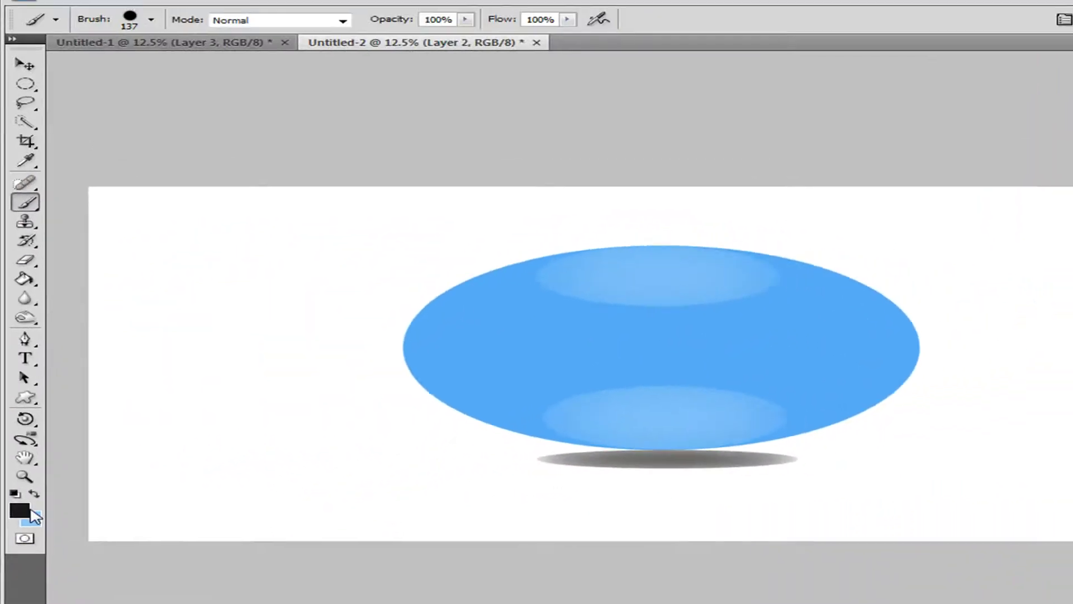
pyautogui.click(30, 510)
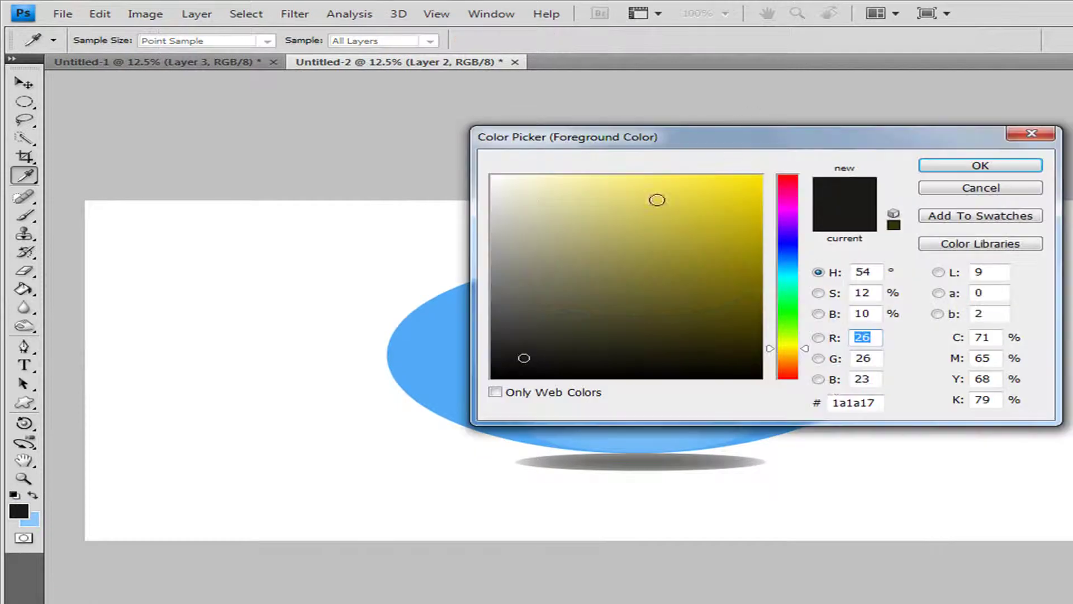
pyautogui.click(822, 299)
pyautogui.click(794, 314)
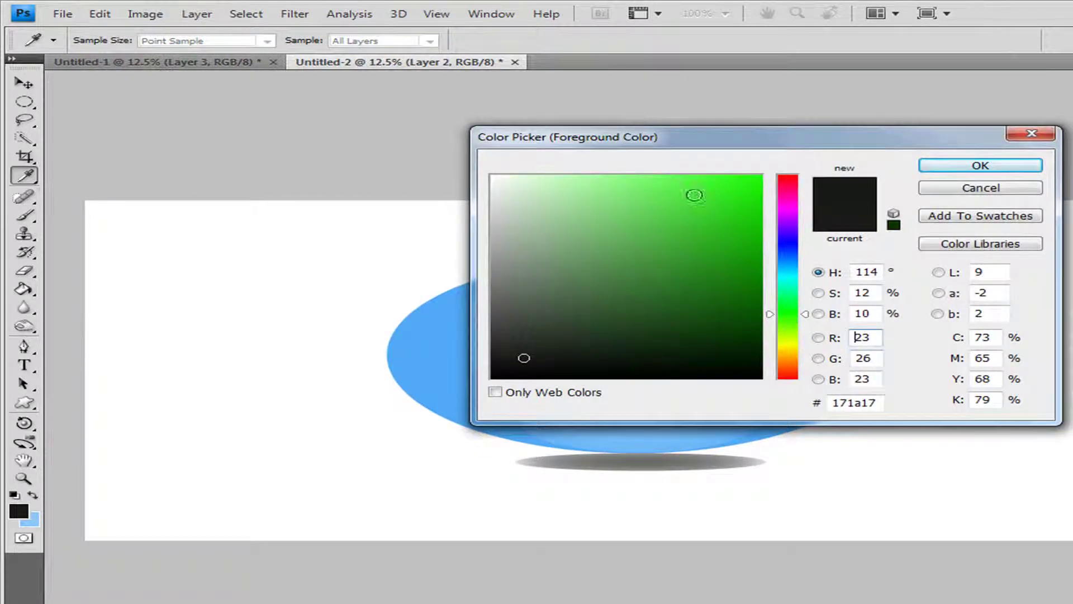
pyautogui.click(703, 235)
pyautogui.click(1000, 167)
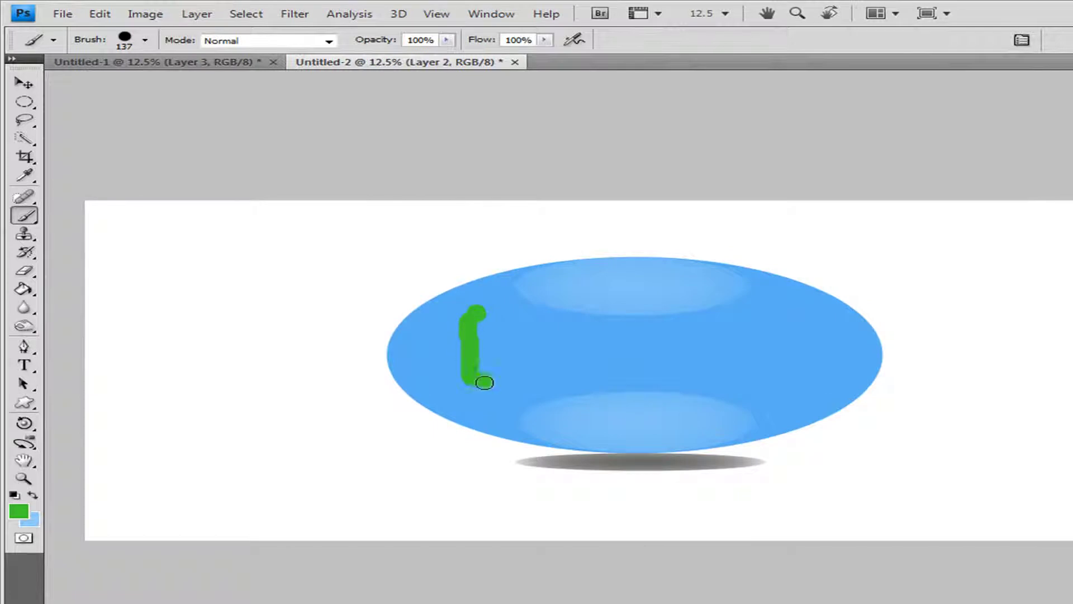
# Step: Brush a green continent with a downward tail onto the ellipse's left side, undoing the stray loop
pyautogui.moveTo(487, 363)
pyautogui.mouseDown()
pyautogui.moveTo(484, 313)
pyautogui.moveTo(495, 353)
pyautogui.moveTo(473, 359)
pyautogui.moveTo(489, 382)
pyautogui.mouseUp()
pyautogui.moveTo(664, 473)
pyautogui.mouseDown()
pyautogui.moveTo(673, 515)
pyautogui.moveTo(682, 503)
pyautogui.mouseUp()
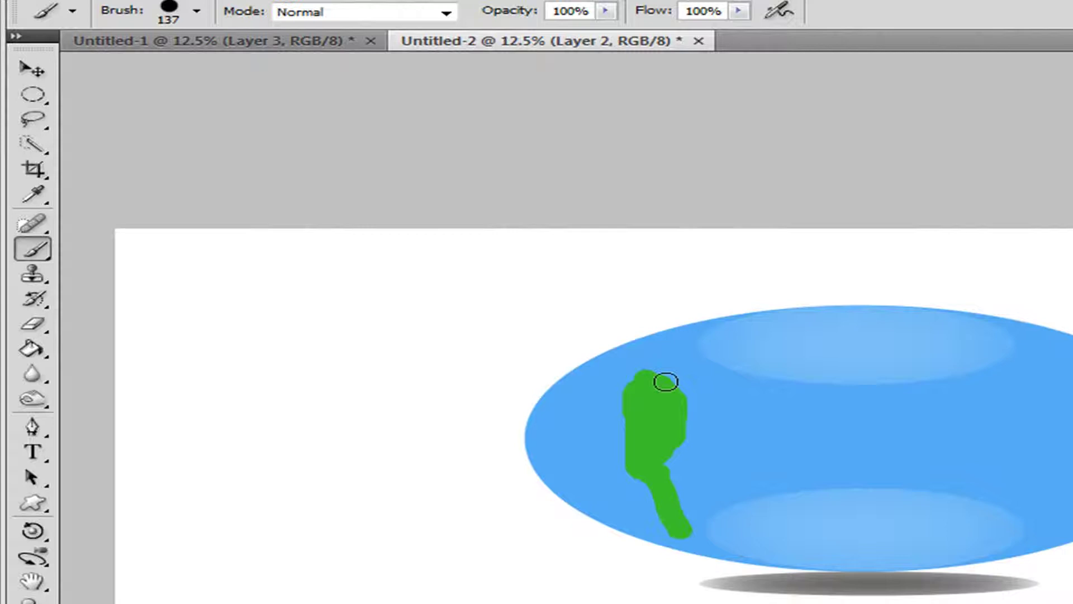
pyautogui.moveTo(685, 391)
pyautogui.mouseDown()
pyautogui.moveTo(687, 347)
pyautogui.moveTo(673, 379)
pyautogui.moveTo(659, 359)
pyautogui.moveTo(679, 364)
pyautogui.mouseUp()
pyautogui.hotkey('ctrl', 'z')
pyautogui.hotkey('ctrl', 'z')
pyautogui.hotkey('ctrl', 'z')
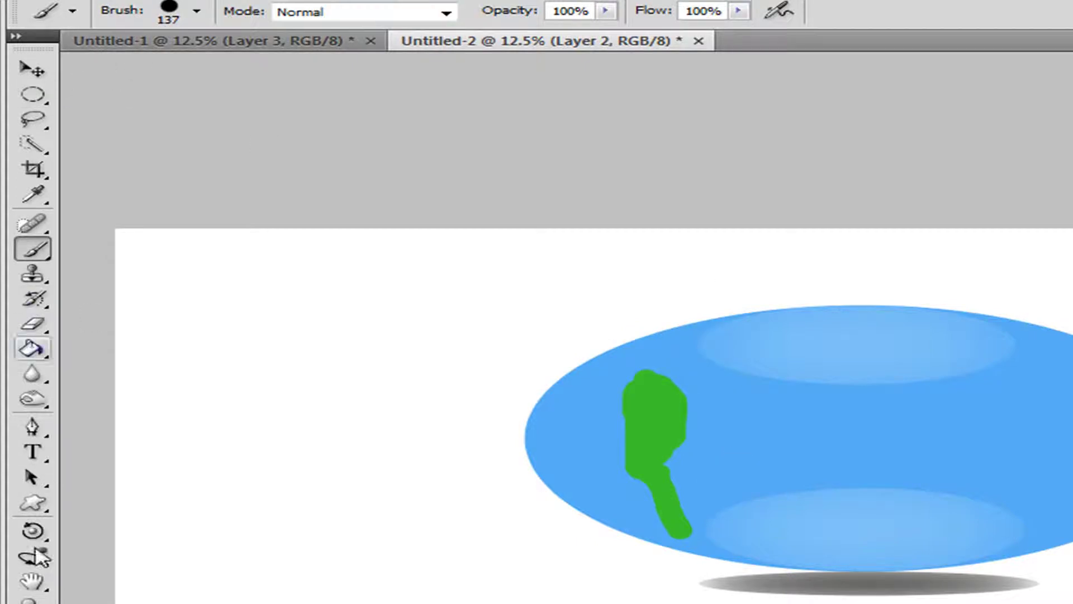
# Step: Type 'Youtube' on the ellipse, correct the typo, shift it down-left and commit the text
pyautogui.click(33, 452)
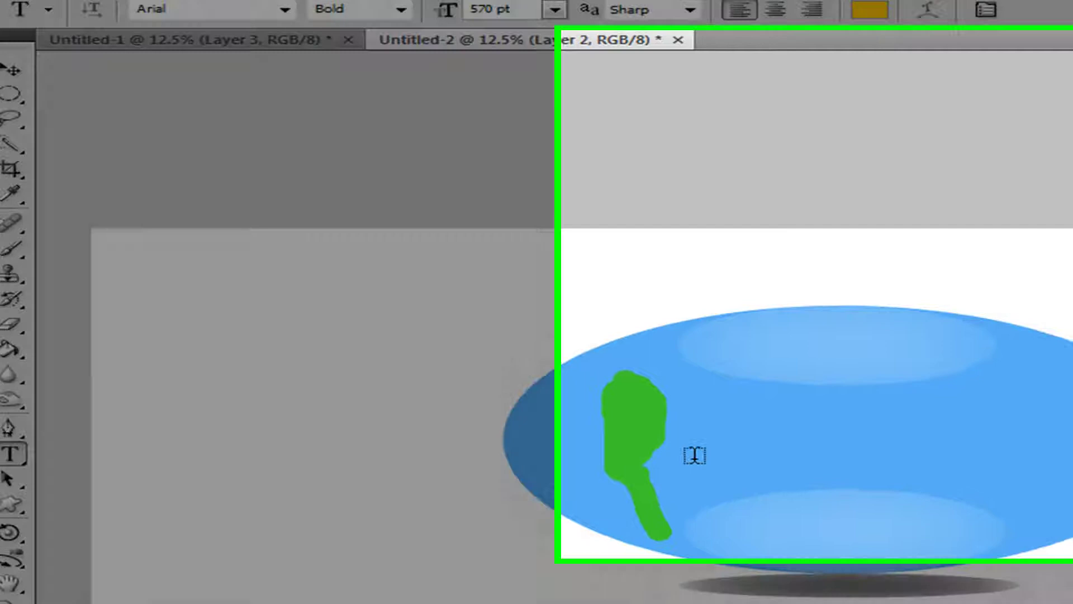
pyautogui.click(732, 413)
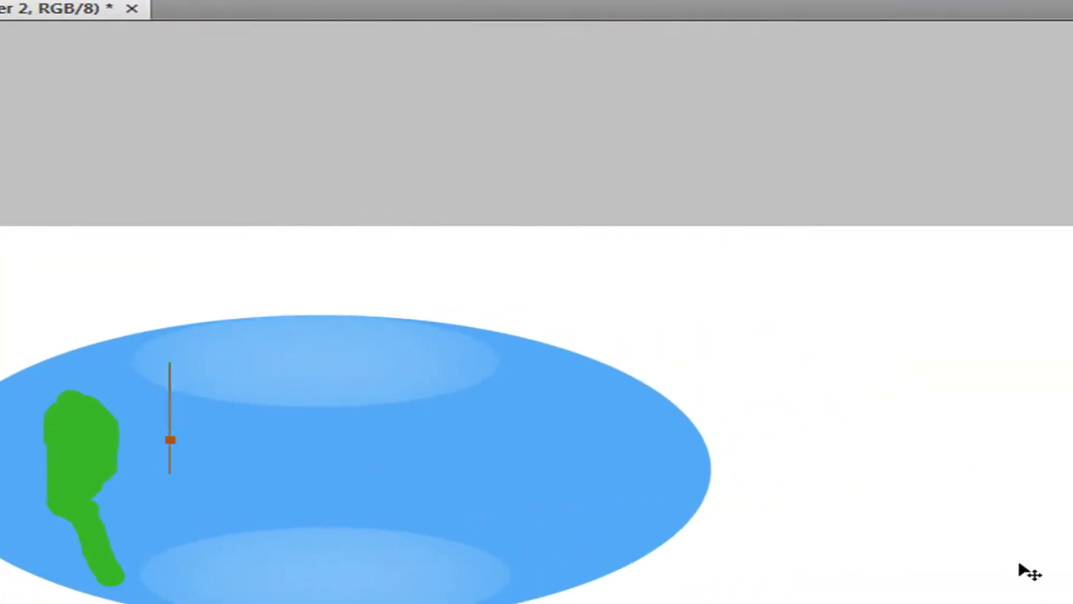
pyautogui.write('Youtbe')
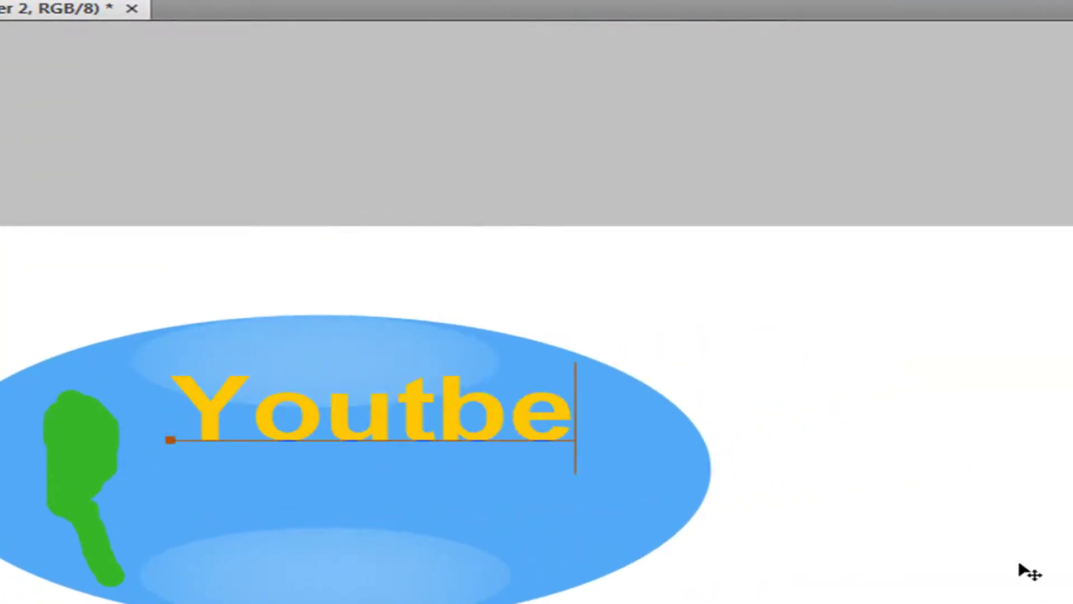
pyautogui.press('BackSpace')
pyautogui.press('BackSpace')
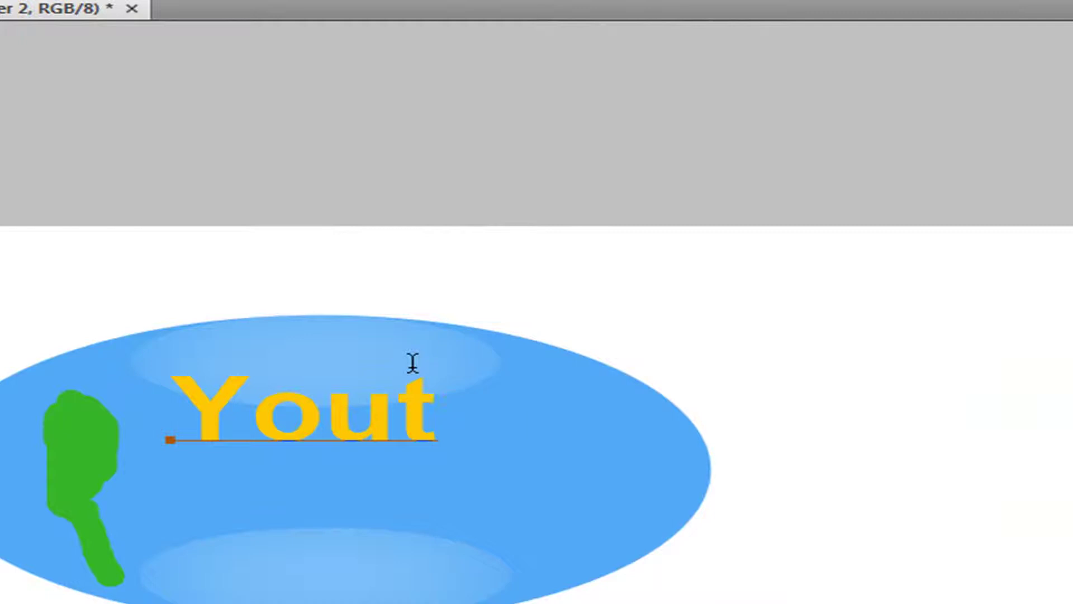
pyautogui.write('ube')
pyautogui.moveTo(480, 496); pyautogui.dragTo(412, 537)
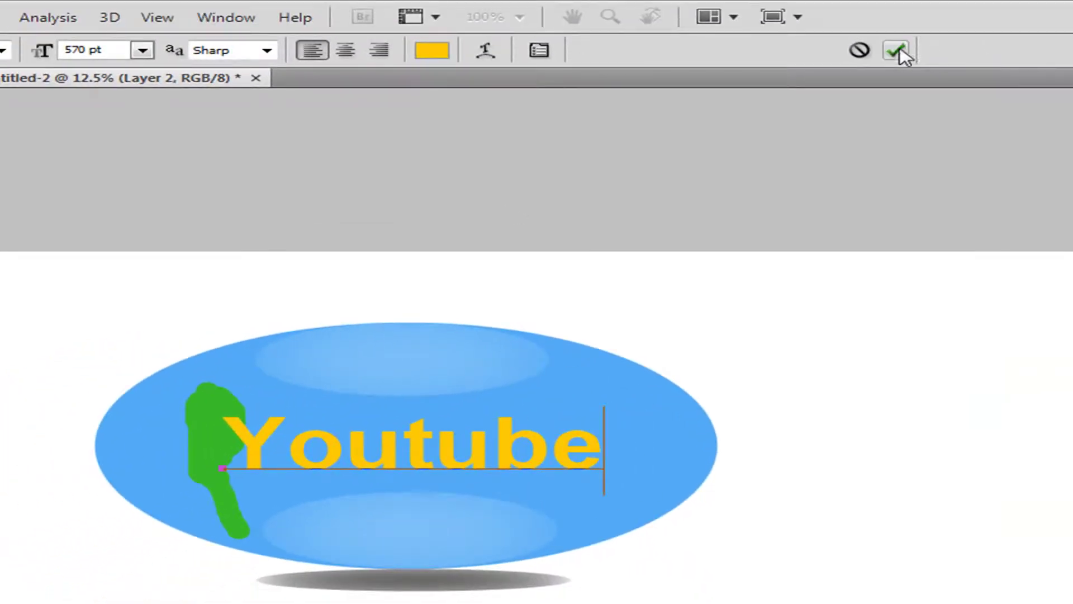
pyautogui.click(897, 52)
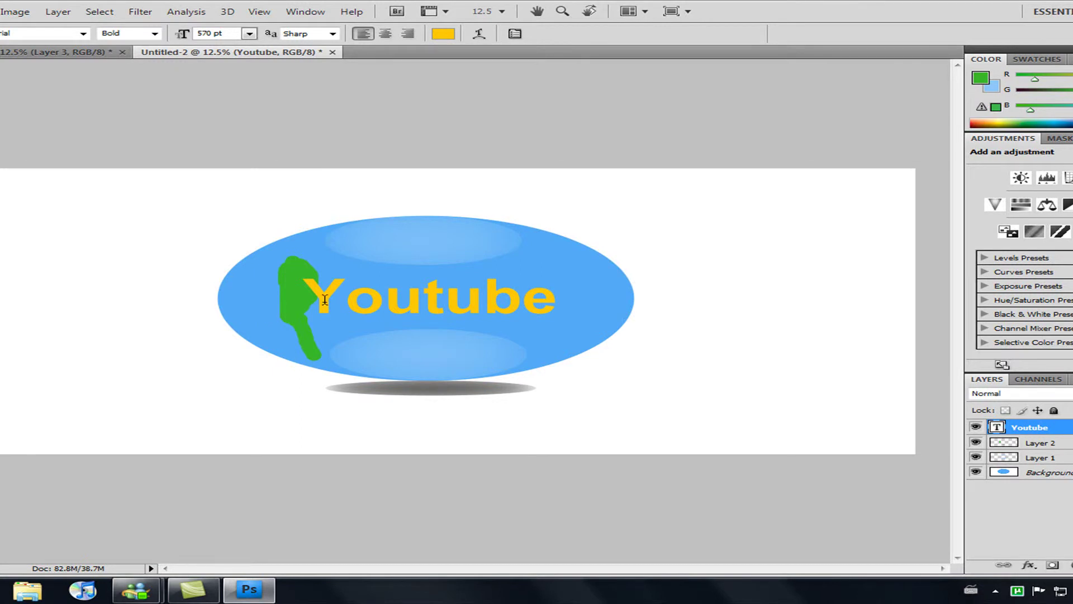
pyautogui.click(997, 591)
pyautogui.rightClick(1023, 524)
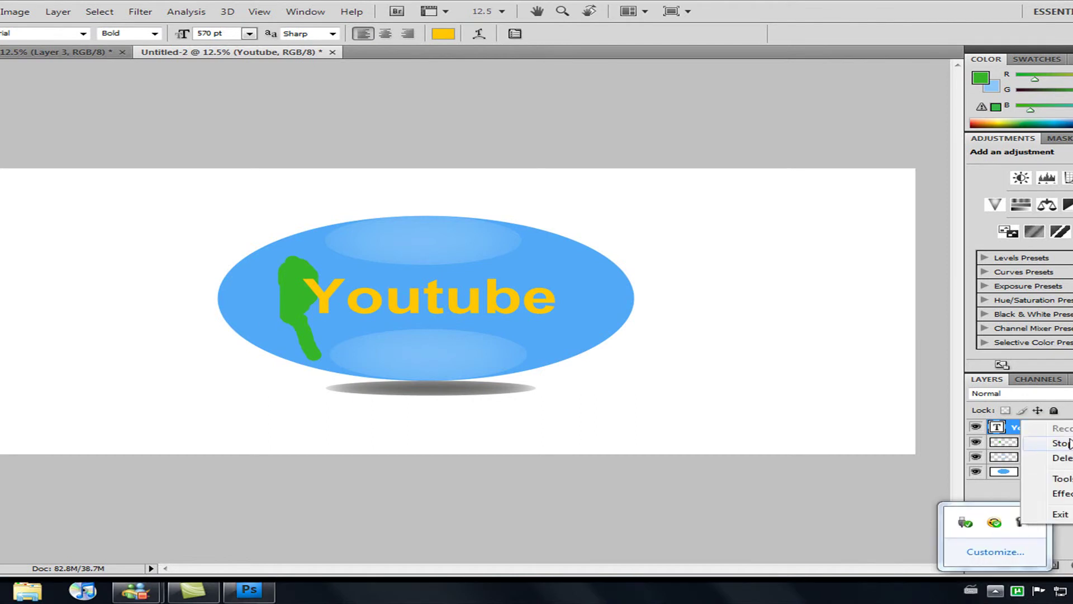